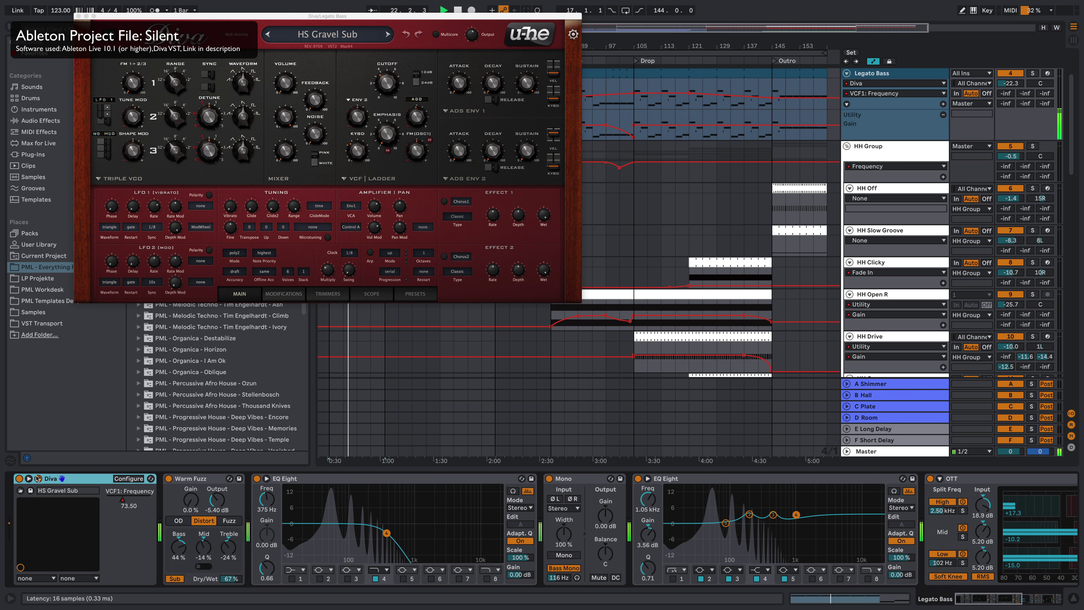
- Close the bass synth window and inspect the Main track's intro clip notes, its device chain and its Diva synth settings
click(38, 478)
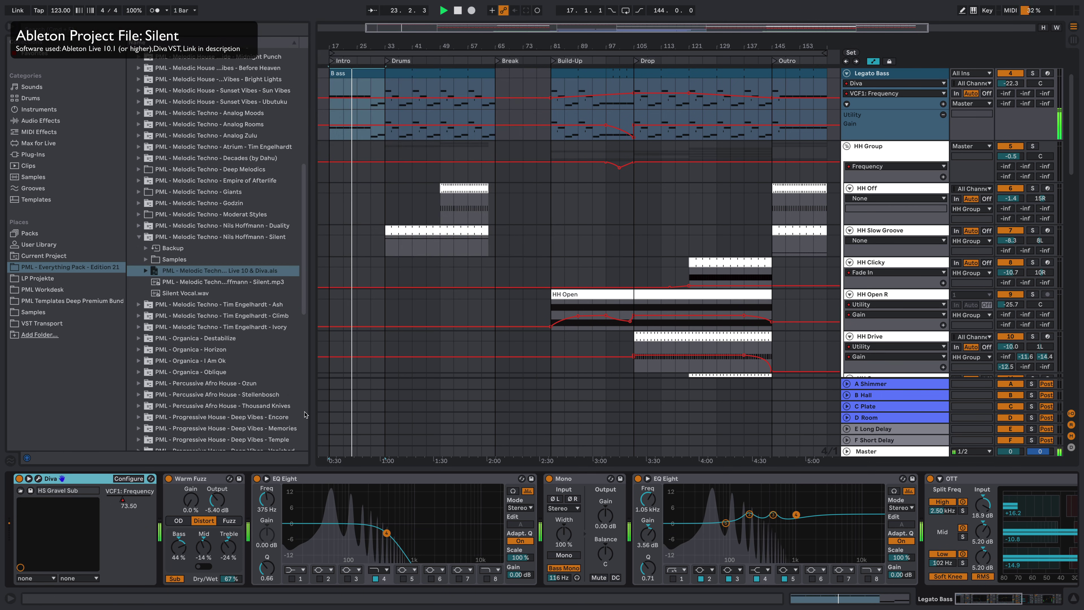
scroll(525, 284, down, 15)
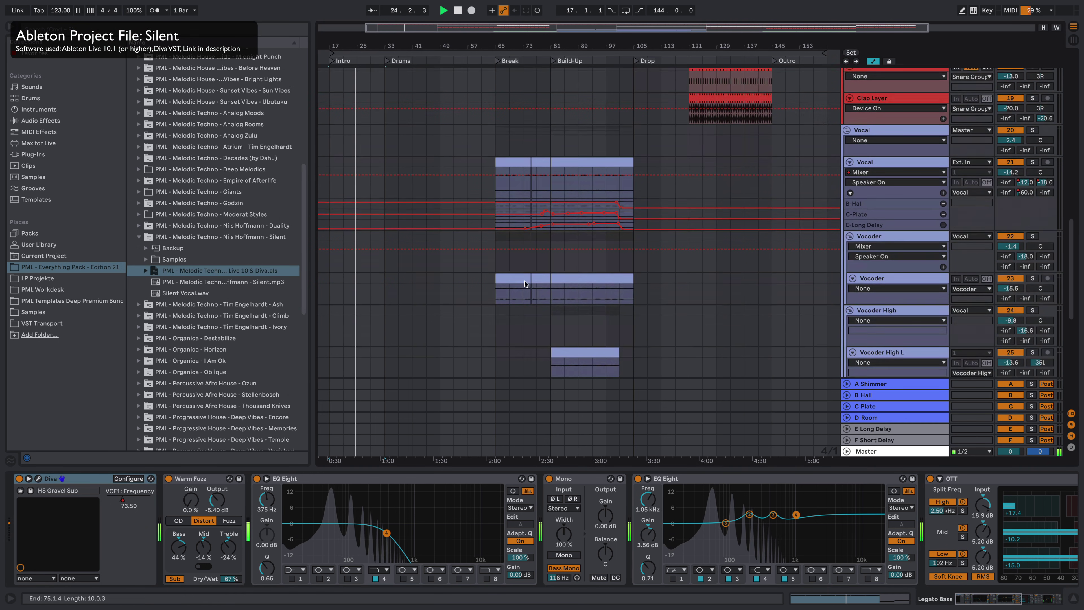
click(525, 281)
double_click(524, 280)
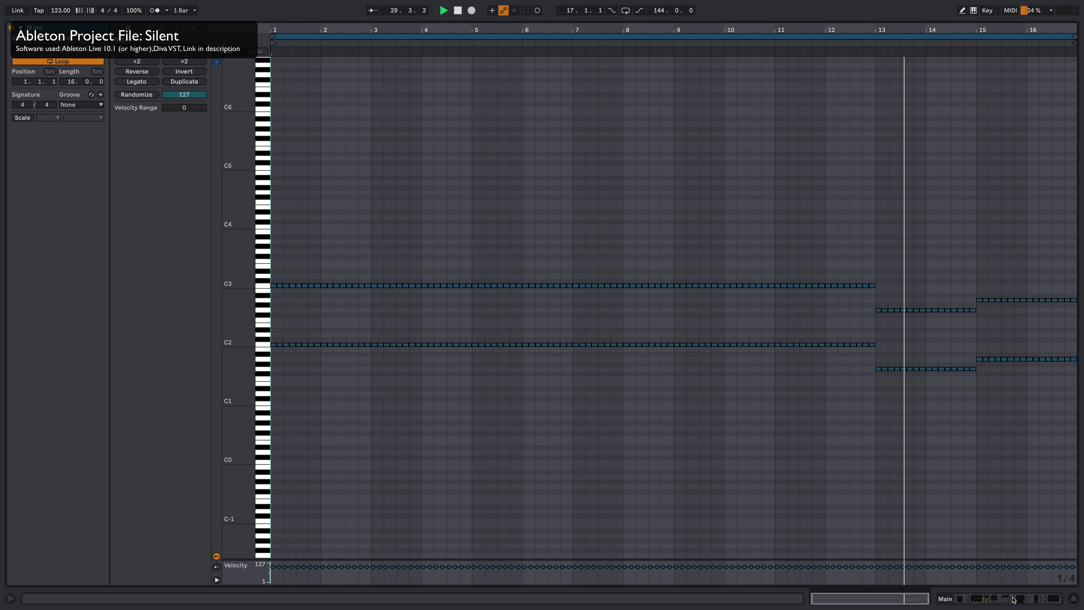
click(997, 601)
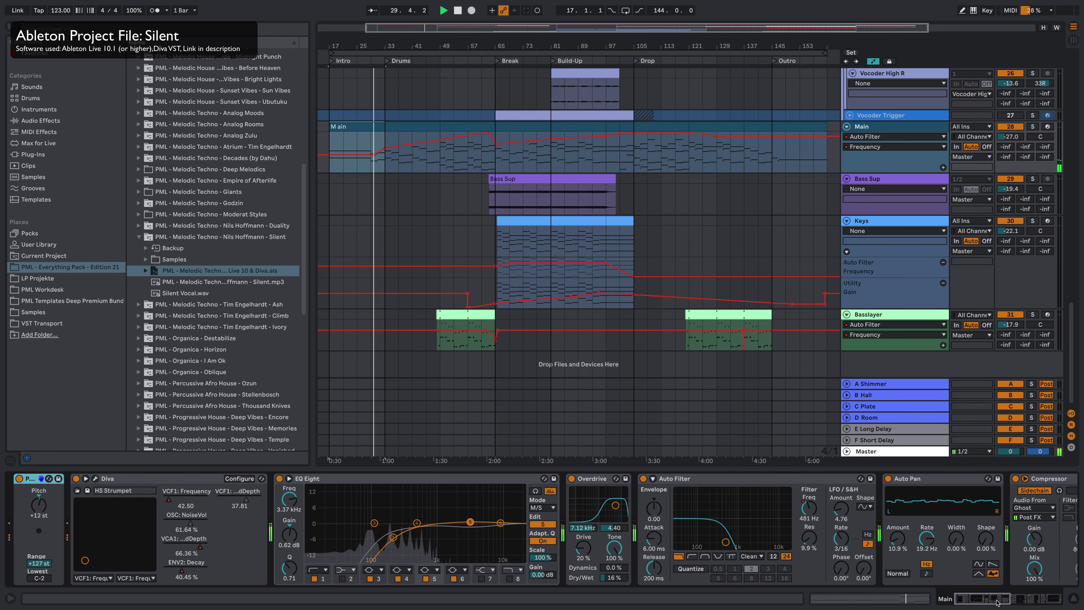
click(95, 479)
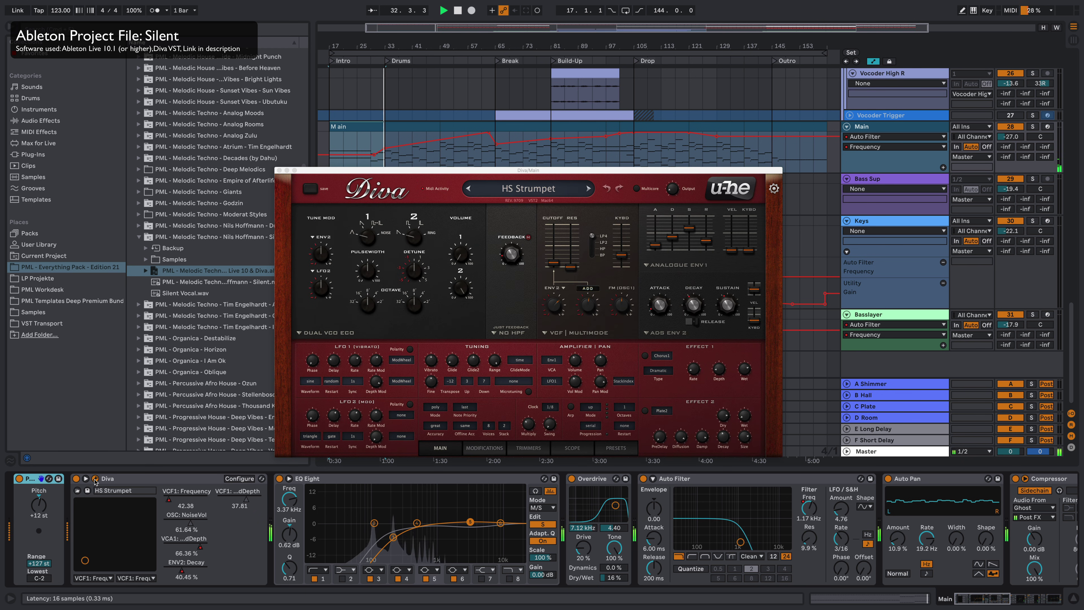
click(95, 479)
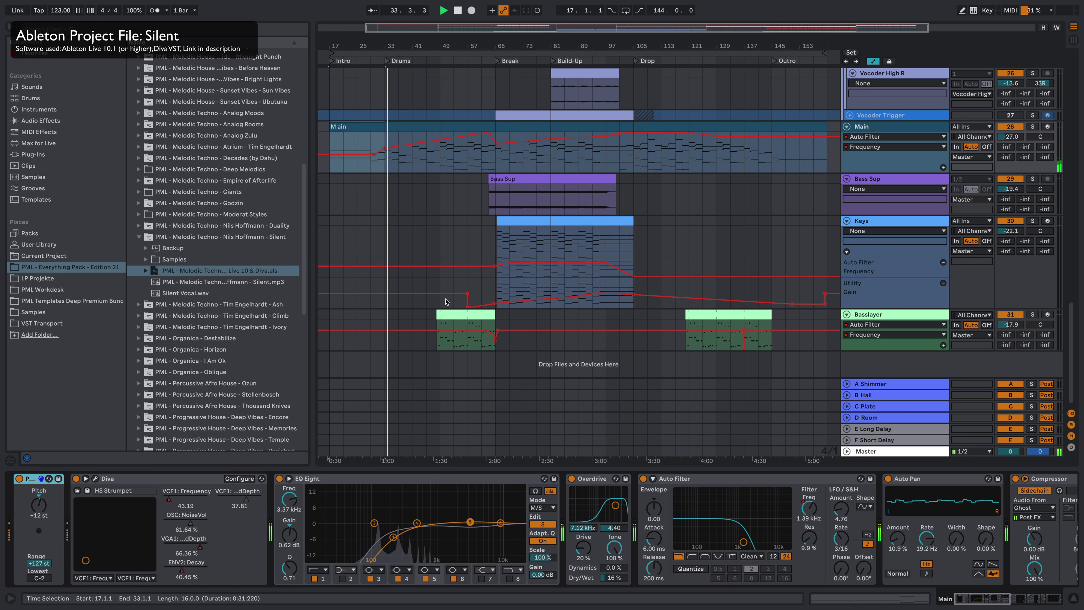
- Inspect the Snare Dry clip's notes and the Clap Wet clip's waveform in the Drums section, showing each track's device chain
scroll(444, 299, up, 15)
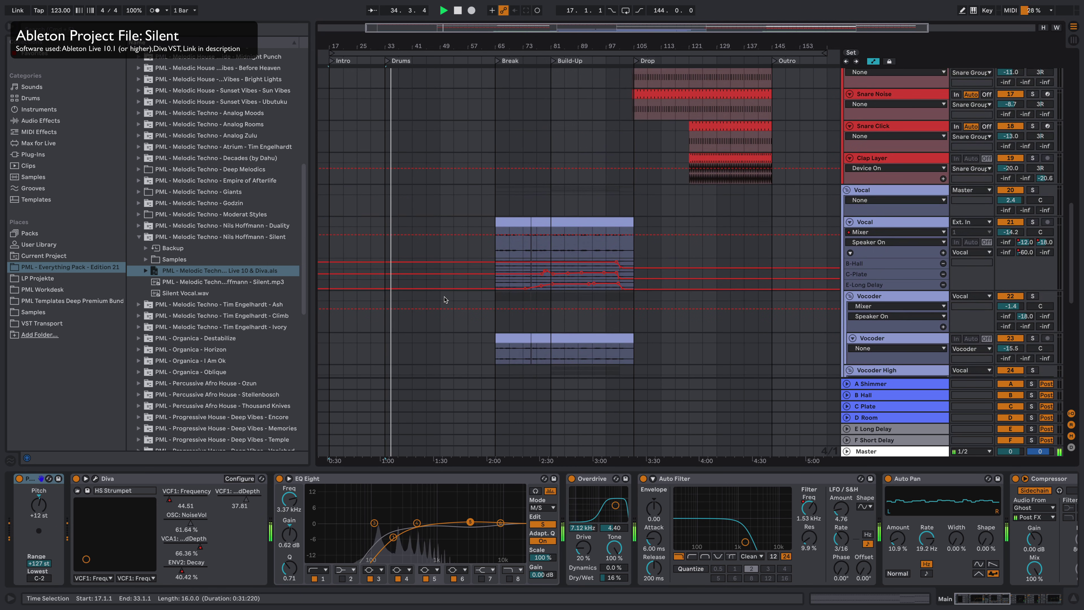
scroll(444, 299, up, 3)
double_click(416, 200)
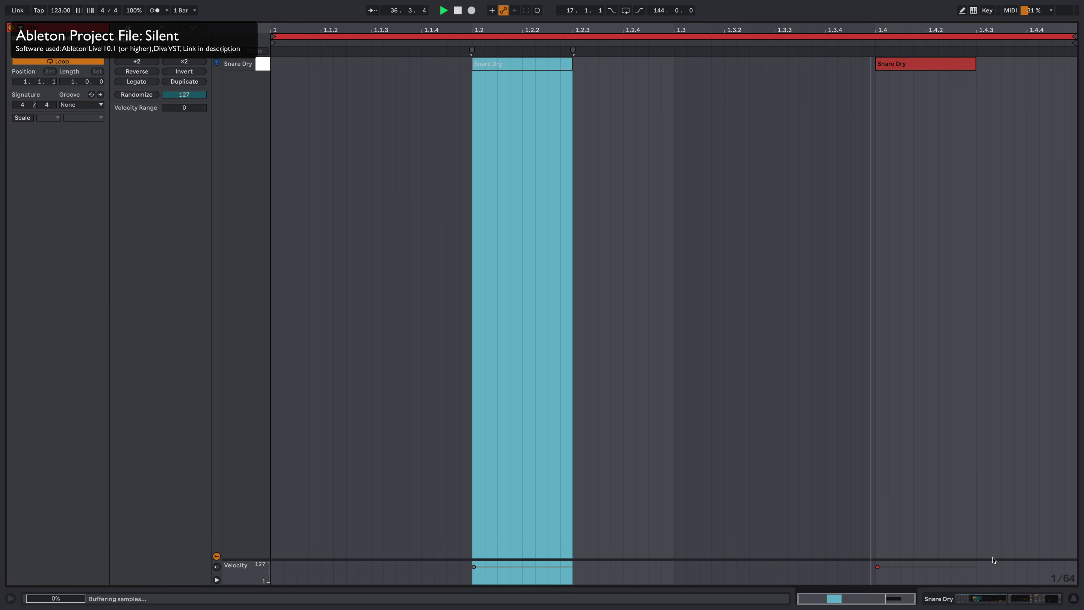
key(shift+Tab)
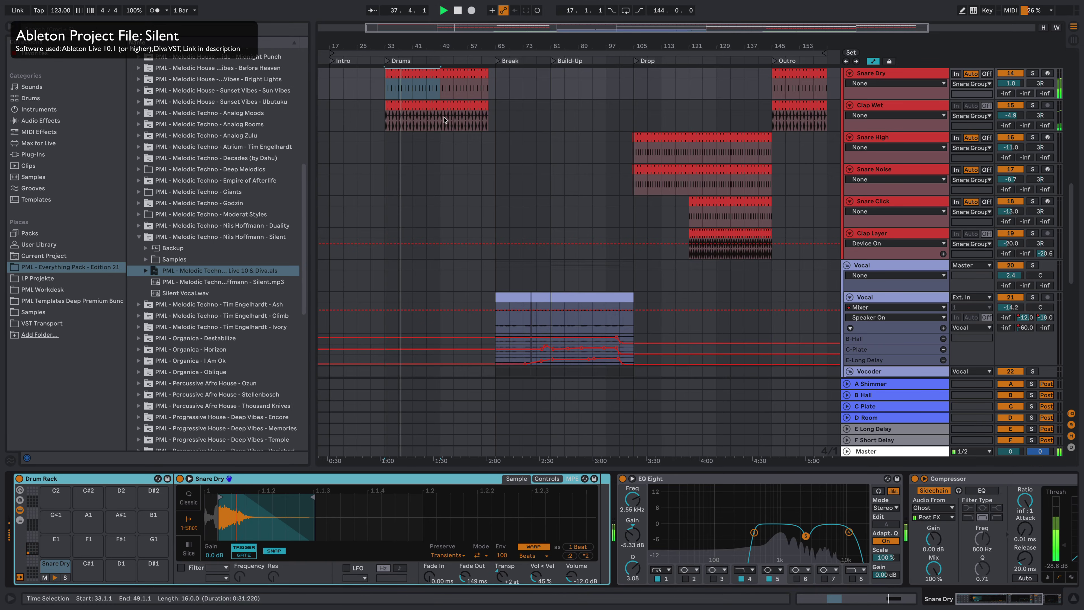
double_click(427, 114)
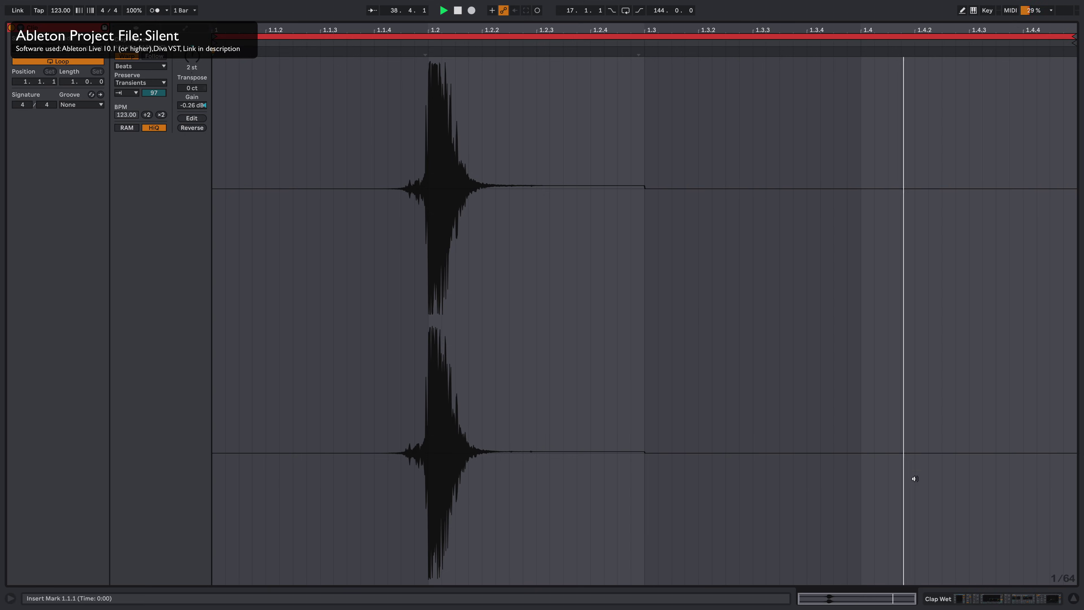
key(shift+Tab)
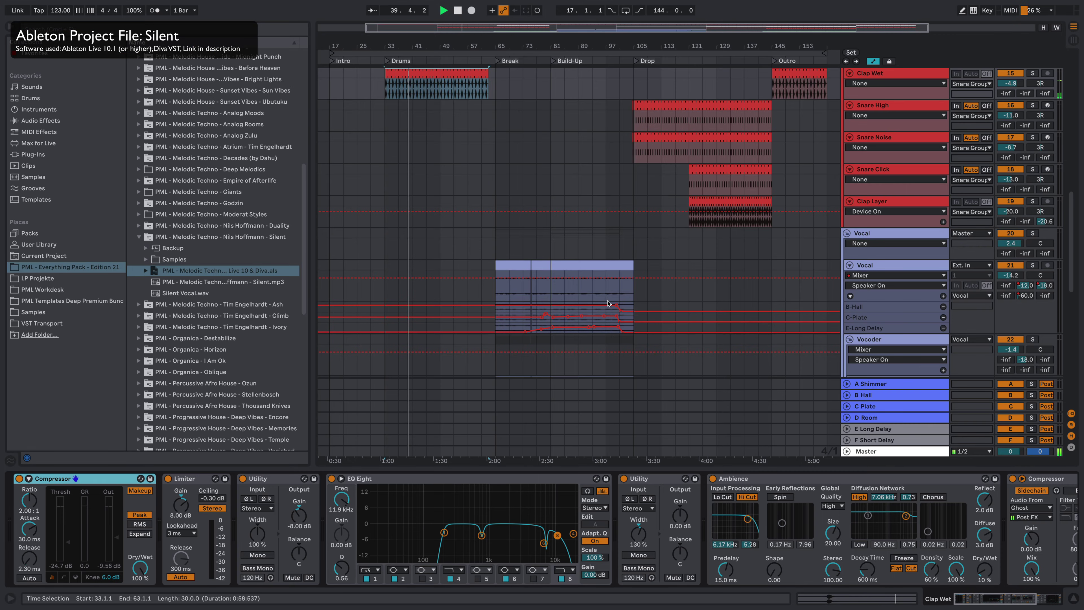
- Examine the HH Slow Groove clip's notes and devices, and show the Legato Bass track's device chain
scroll(608, 303, up, 15)
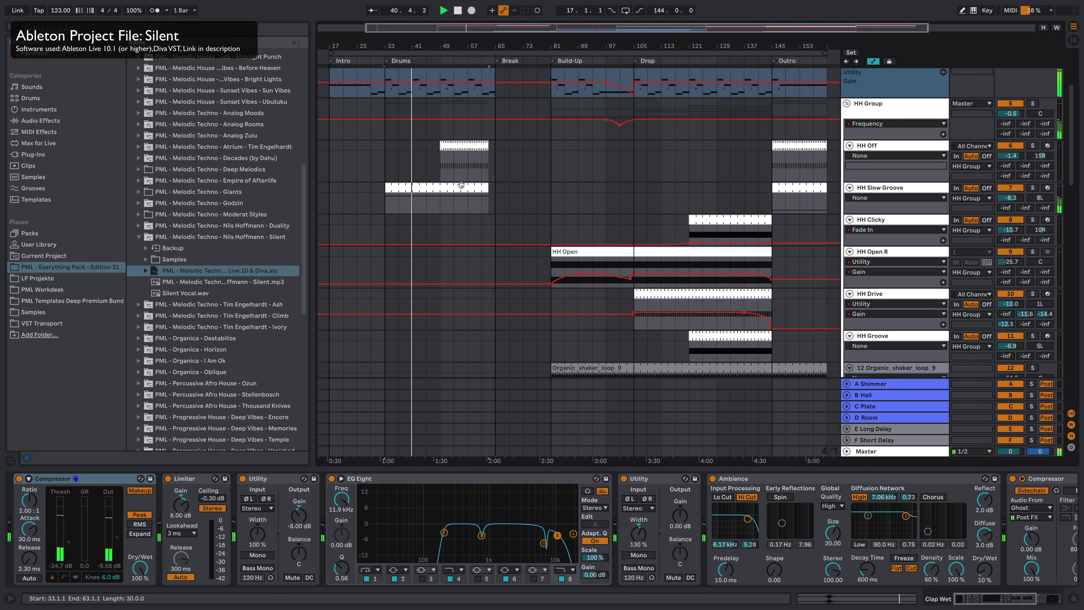
double_click(461, 184)
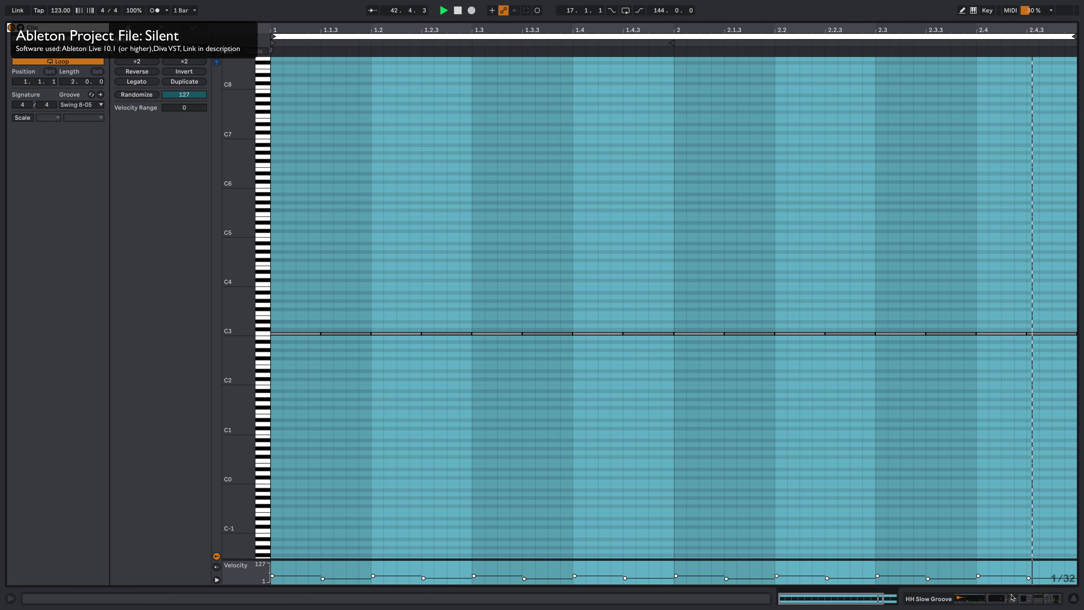
key(shift+Tab)
scroll(515, 194, up, 8)
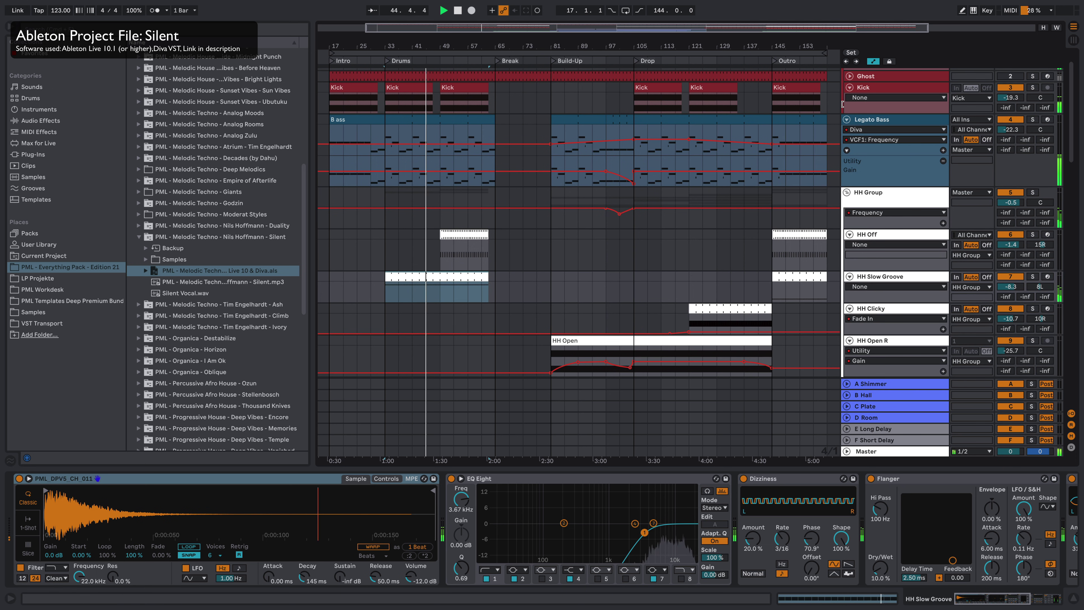
click(886, 119)
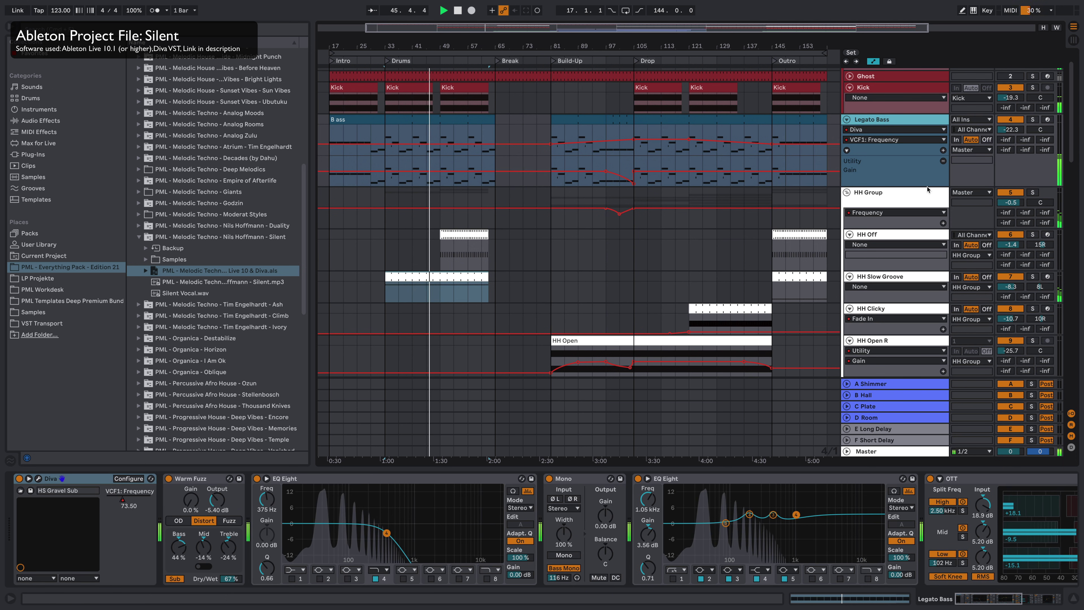
- Inspect the first Basslayer clip's notes, the track's device chain and its Diva synth settings, closing the synth window when done
drag(1073, 145, 1032, 386)
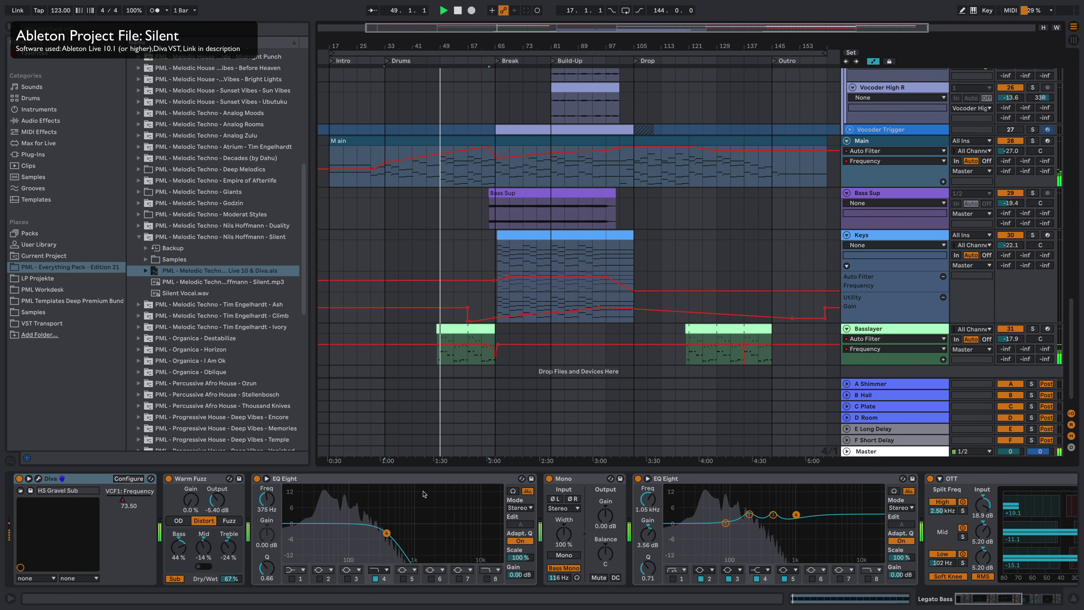
double_click(453, 329)
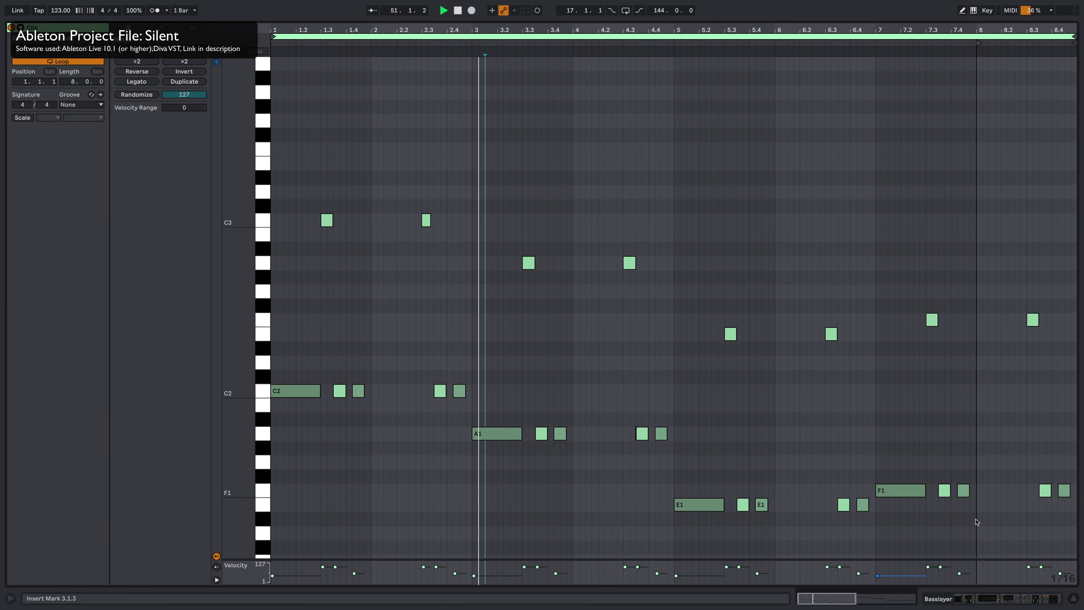
click(1001, 601)
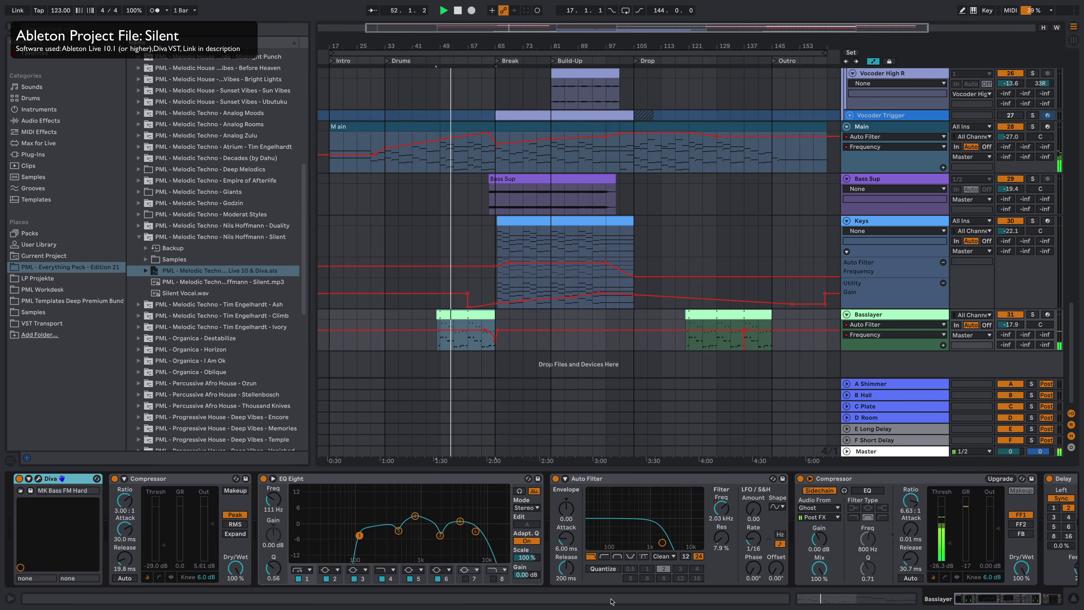
click(38, 478)
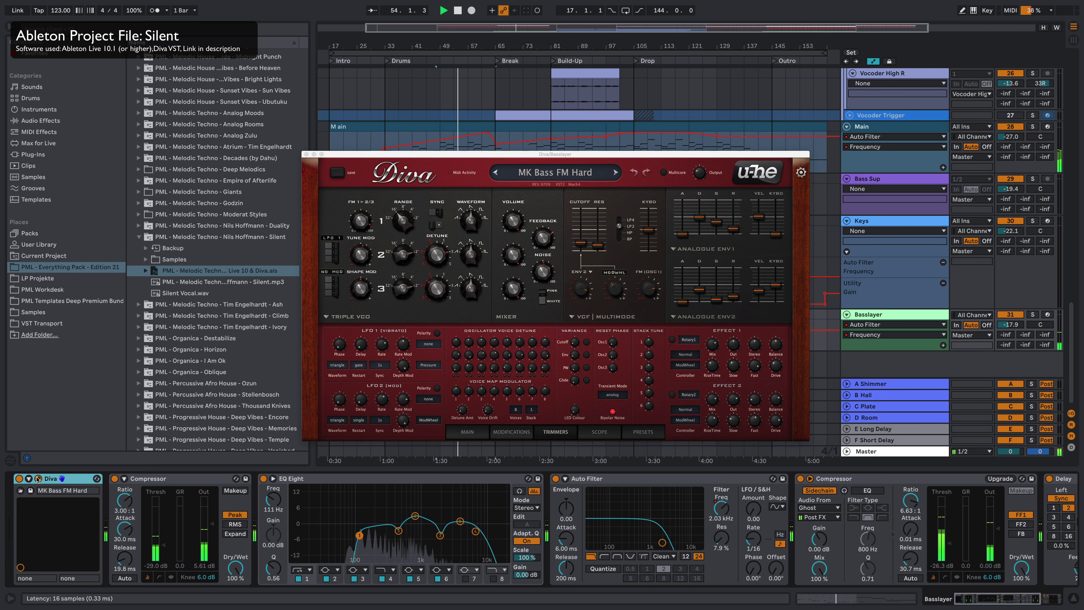
click(38, 479)
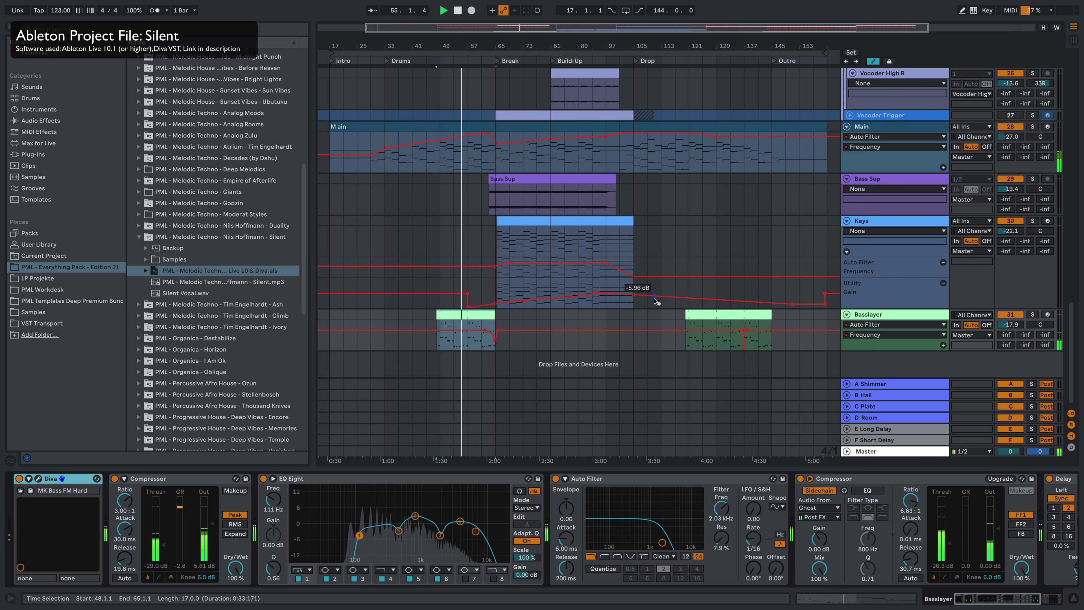
- Examine the notes of the Main clip just before the Break and return to the track's device chain
double_click(466, 134)
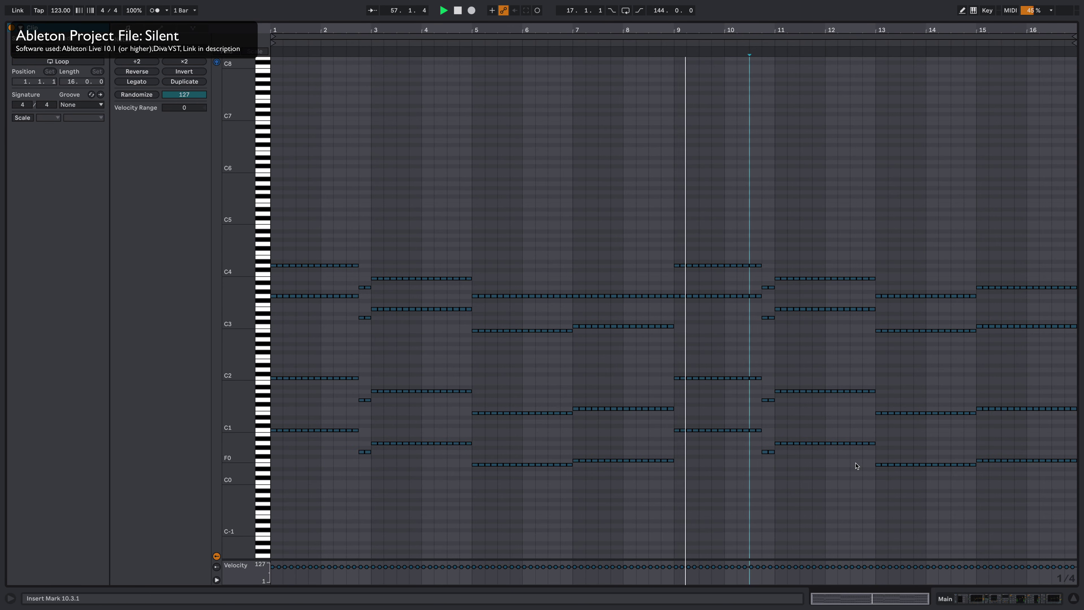
click(1026, 597)
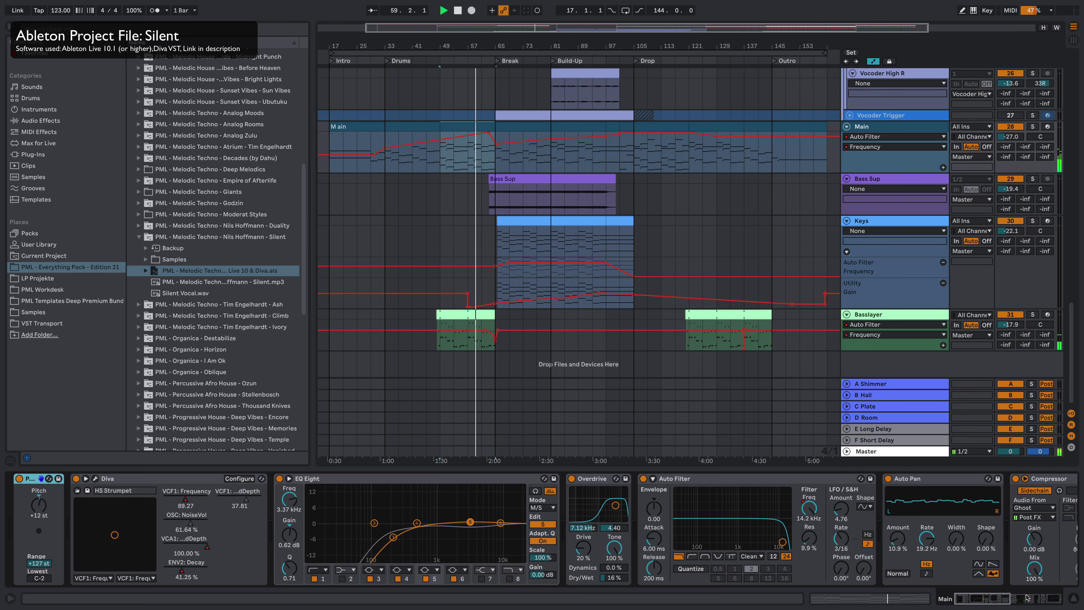
- Show the effect chain of the lead Vocal track inside the Vocal group
scroll(638, 223, up, 5)
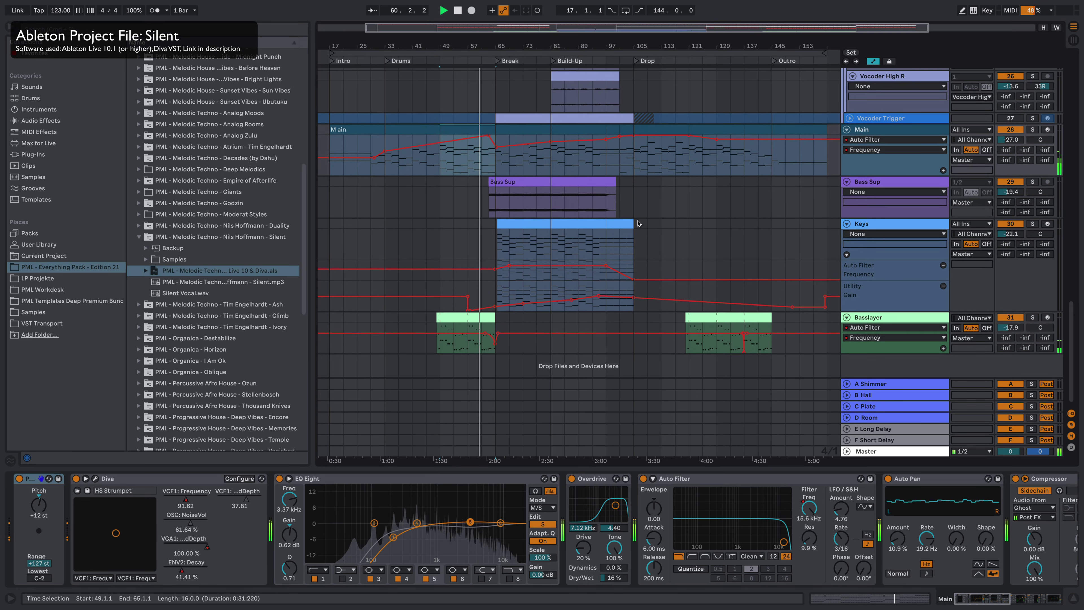
scroll(629, 262, up, 12)
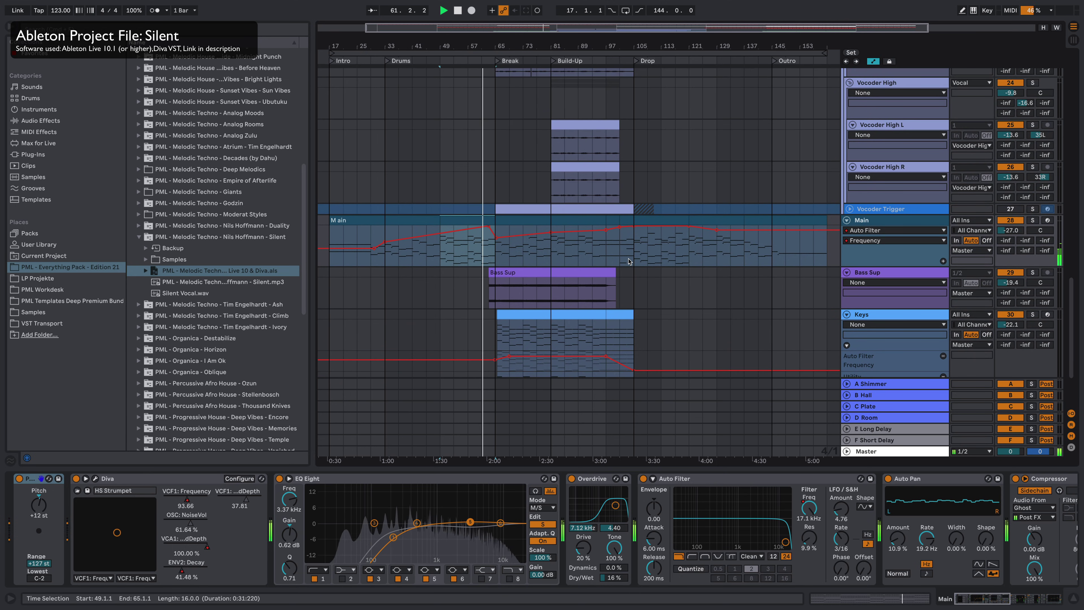
scroll(628, 261, up, 4)
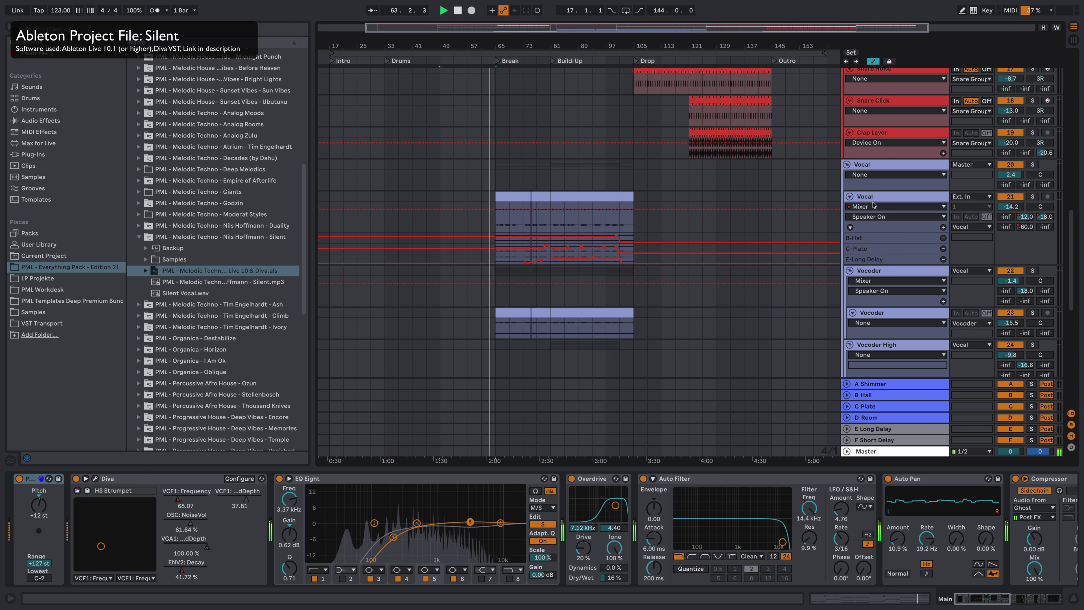
click(874, 197)
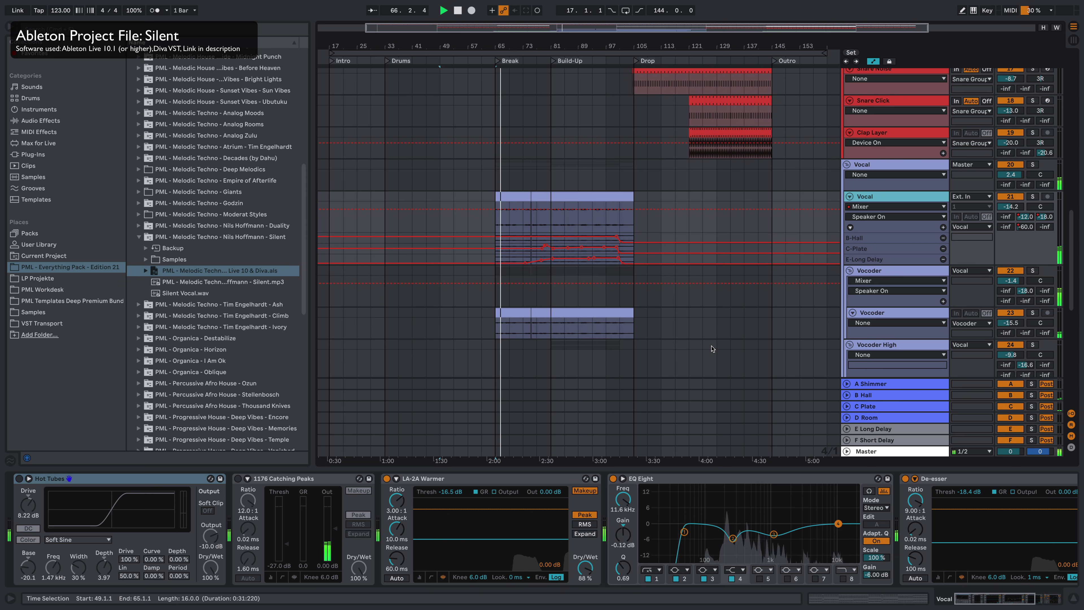
- Show the effect chains of the Vocoder group and of the Vocoder track nested inside it
scroll(712, 348, down, 2)
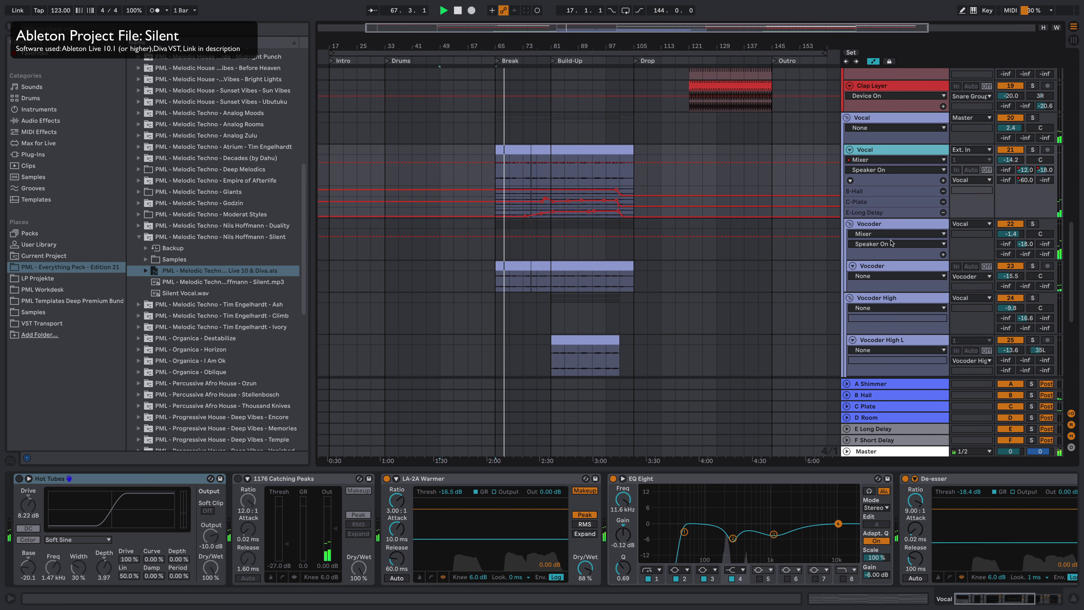
click(889, 227)
scroll(714, 329, down, 2)
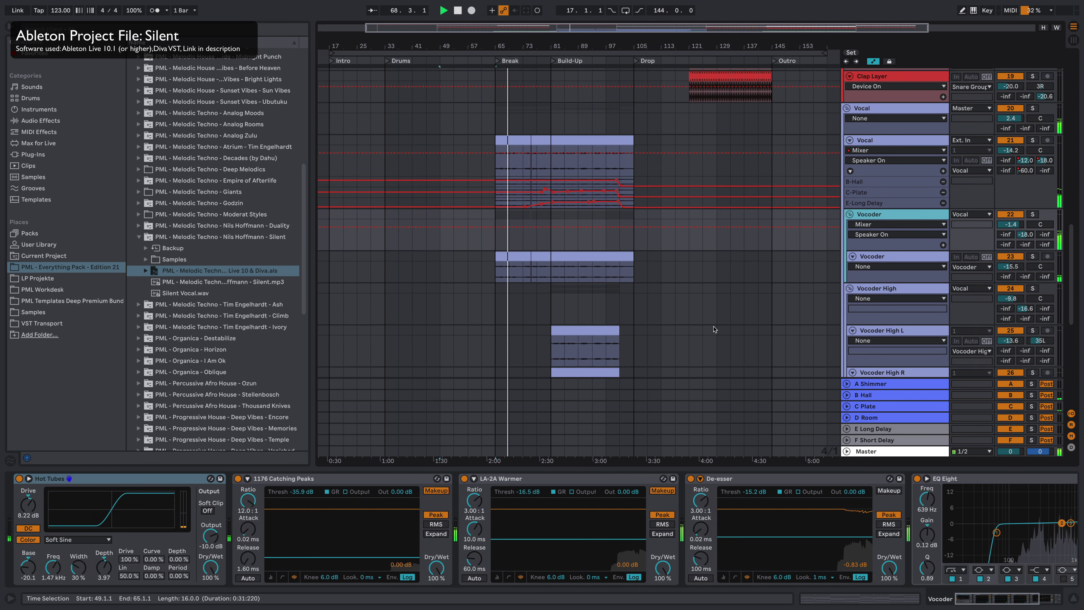
click(891, 239)
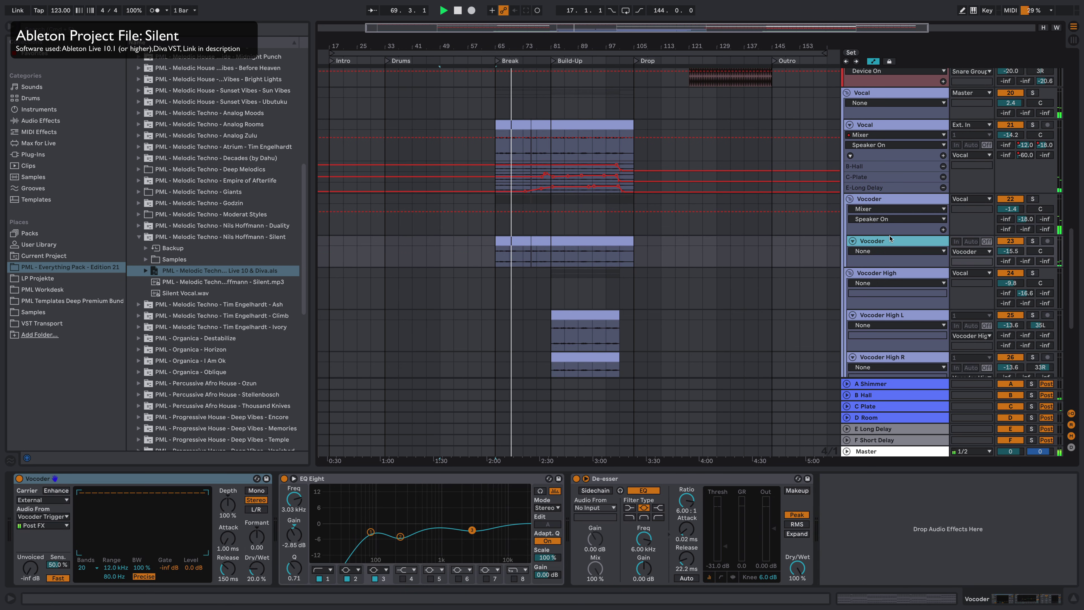
- Show the Vocoder Trigger track's devices, unfold the track to view its clip content and fold it again
scroll(755, 289, down, 3)
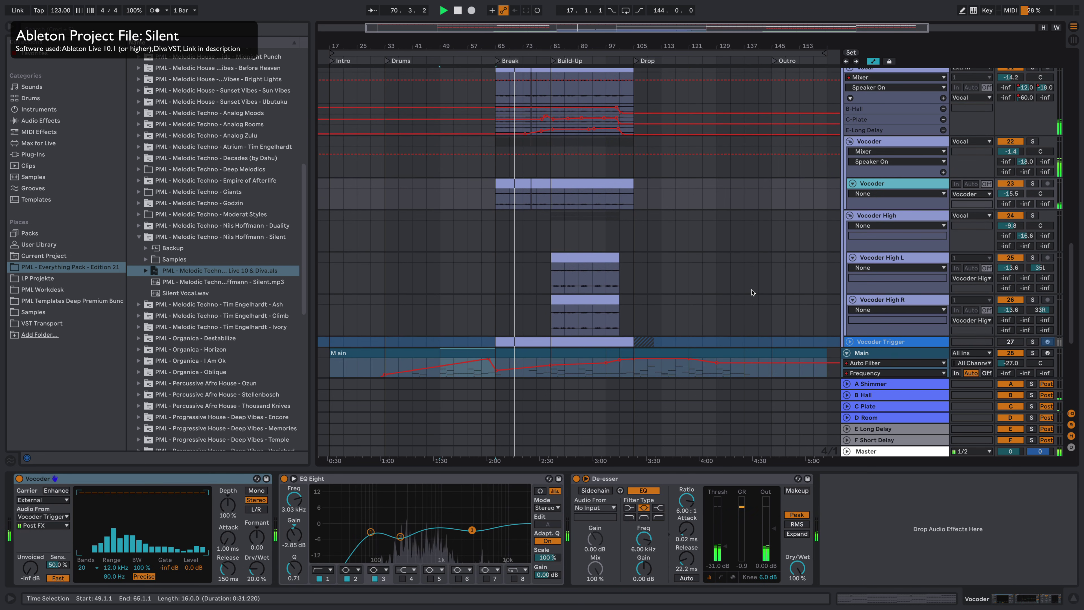
scroll(752, 292, down, 2)
scroll(846, 307, down, 1)
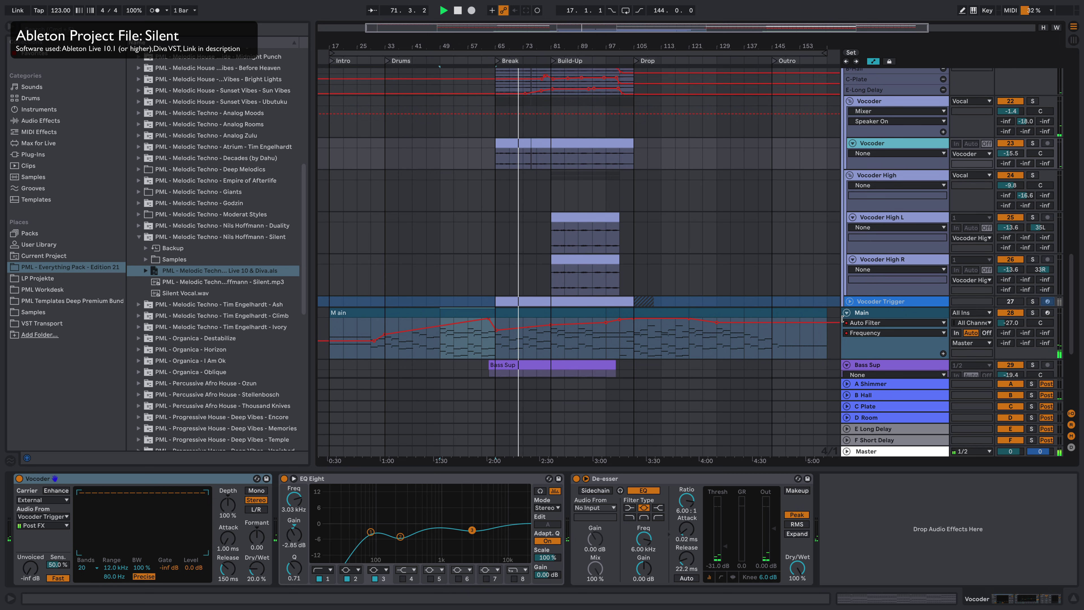
click(878, 289)
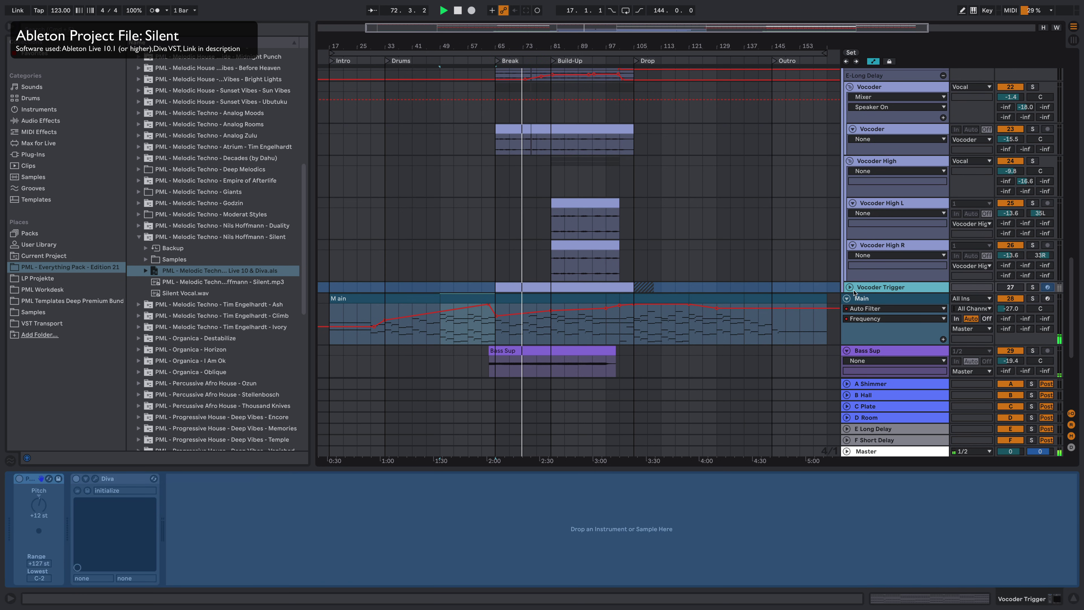
click(849, 287)
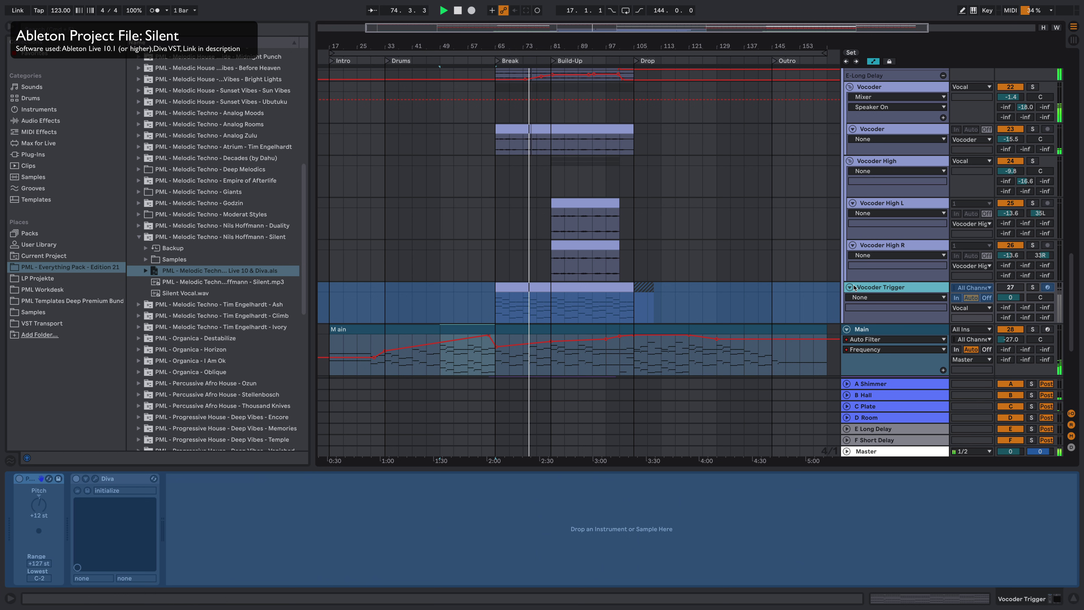
click(850, 286)
- Open the Keys track's clip in the Break to examine its chord notes
scroll(606, 304, down, 6)
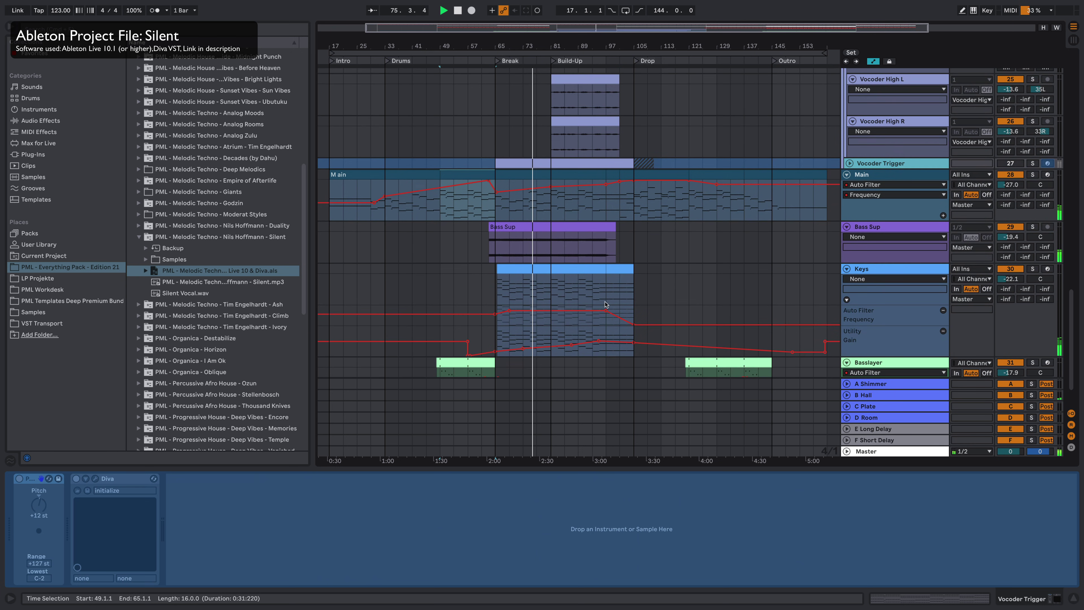
double_click(554, 265)
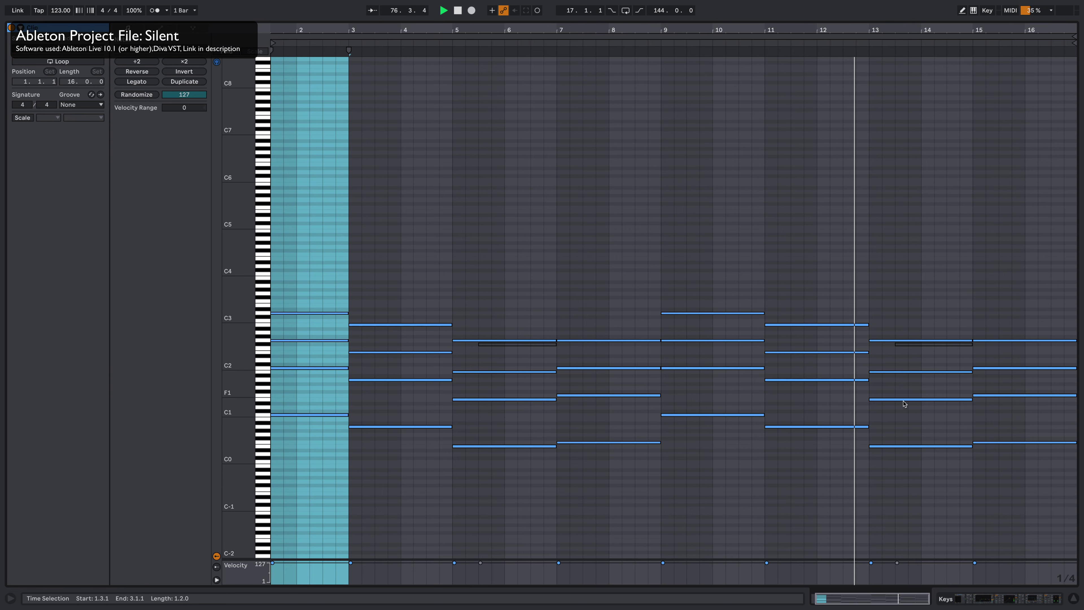
- Show the Keys track's device chain, then open its Diva synth window to examine the settings and close it
click(1023, 596)
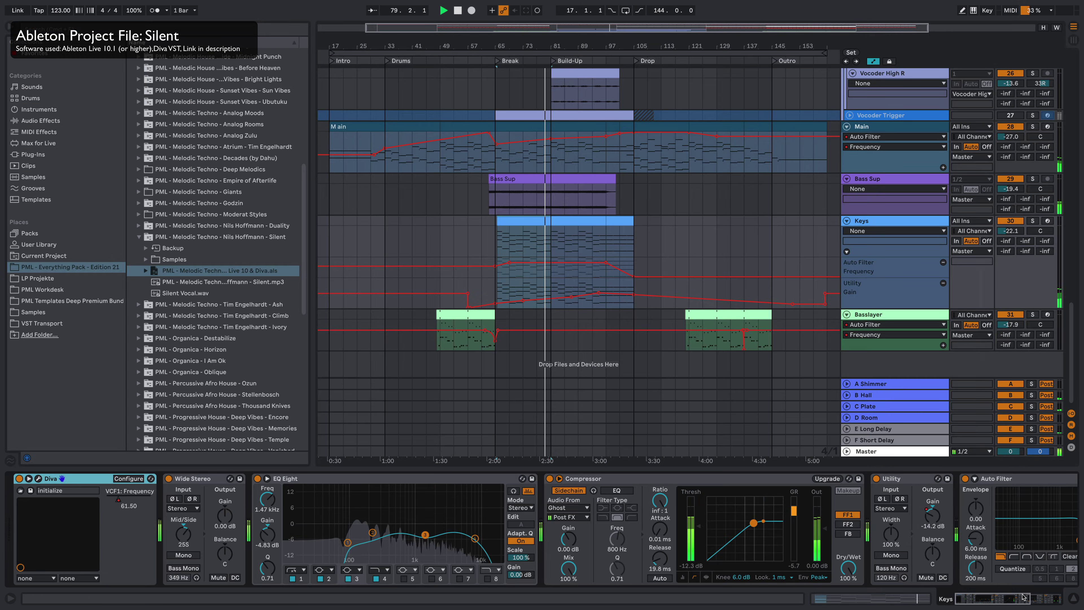
click(39, 478)
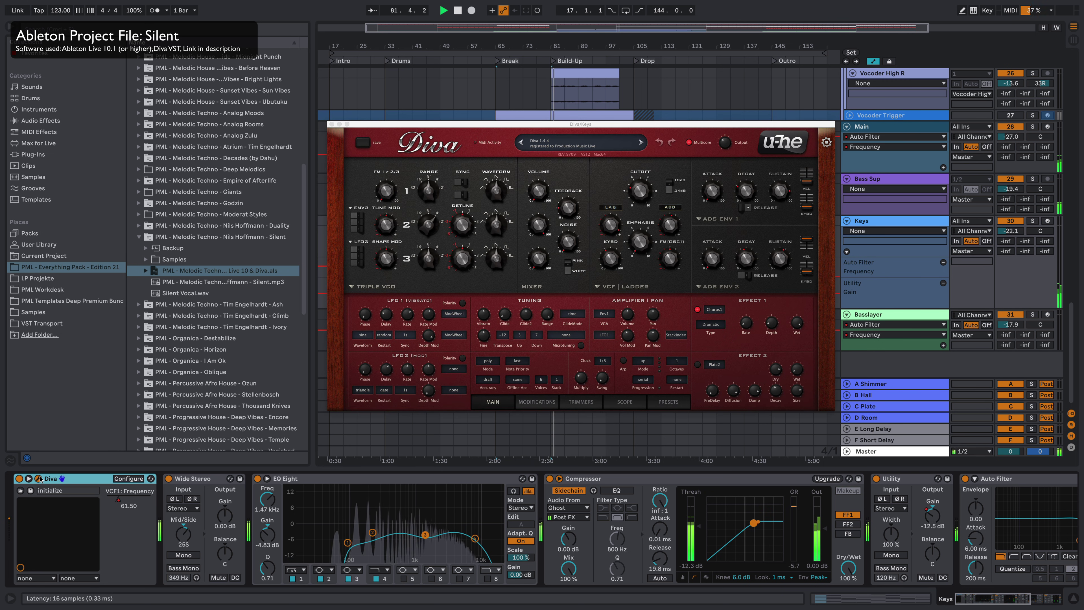
click(39, 478)
- Open the Organic_shaker_loop_9 clip to view its waveform, then return to the track's effect chain
scroll(655, 365, up, 4)
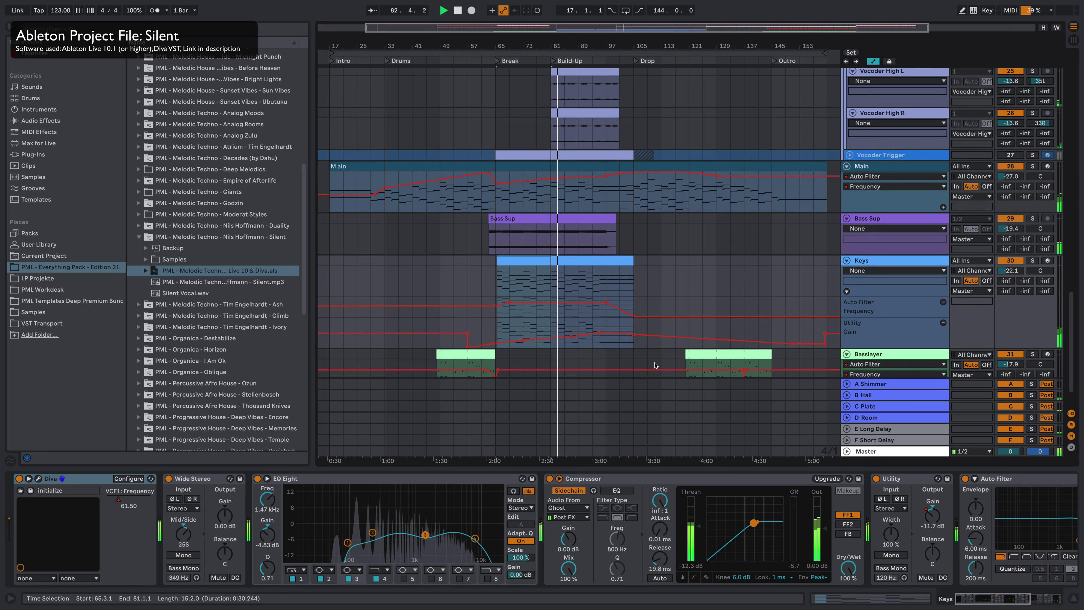
scroll(659, 303, up, 10)
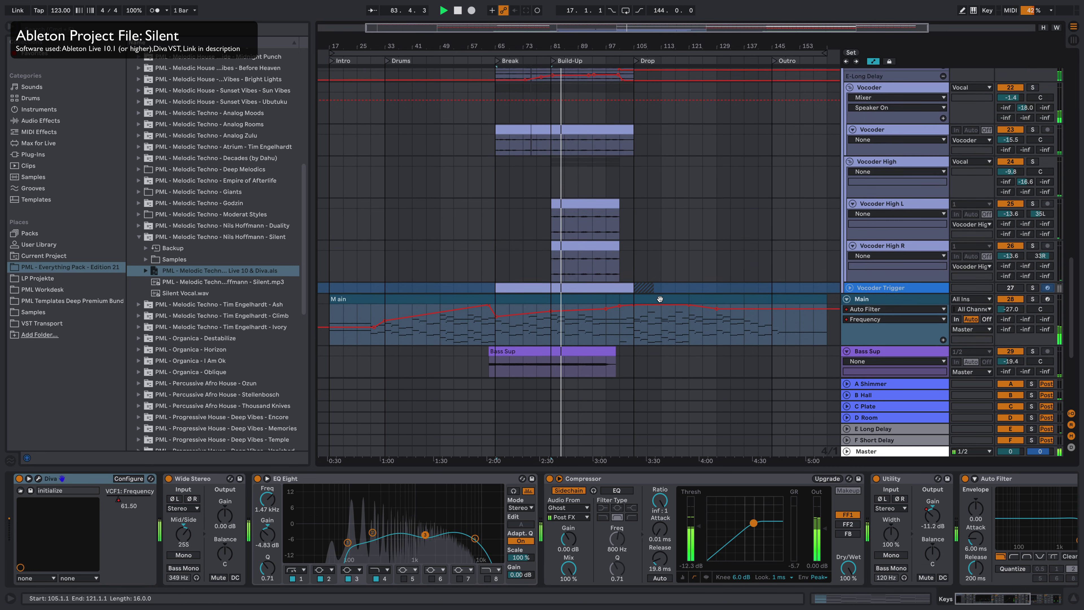
scroll(659, 302, up, 15)
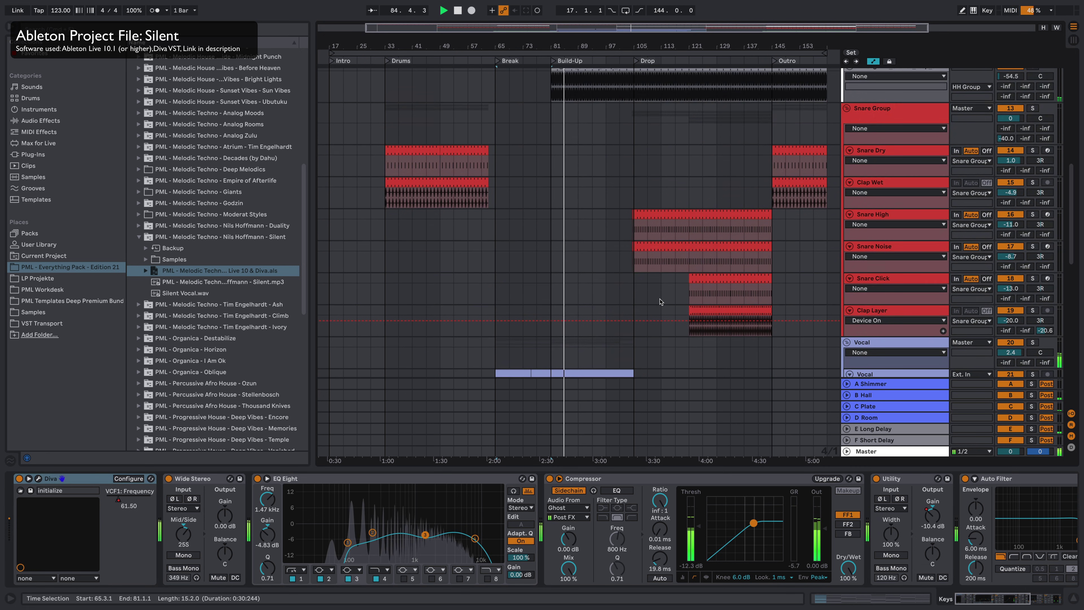
scroll(661, 302, up, 2)
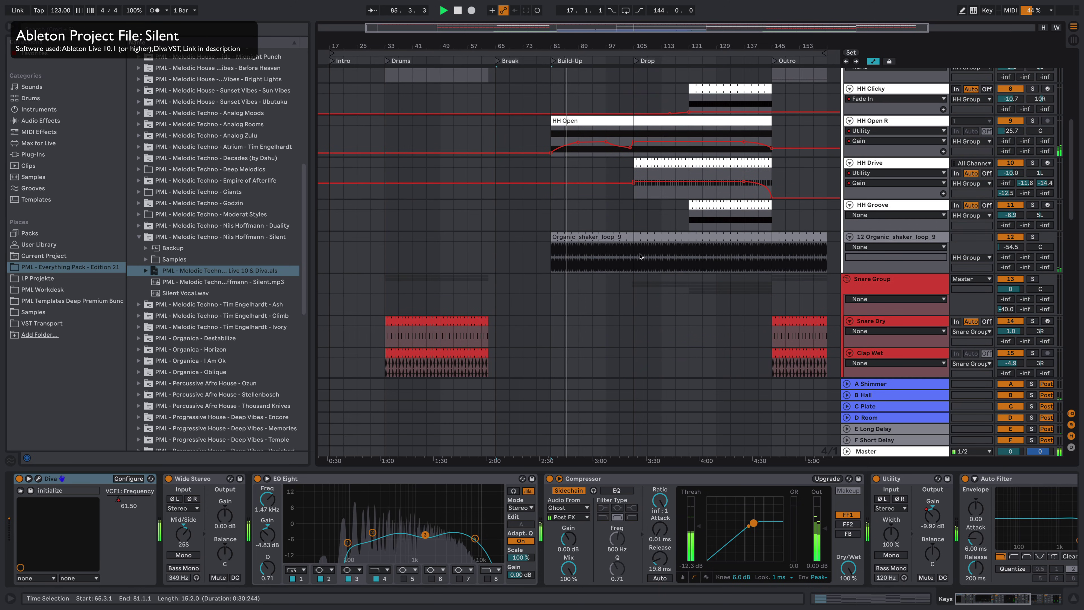
click(600, 236)
double_click(600, 236)
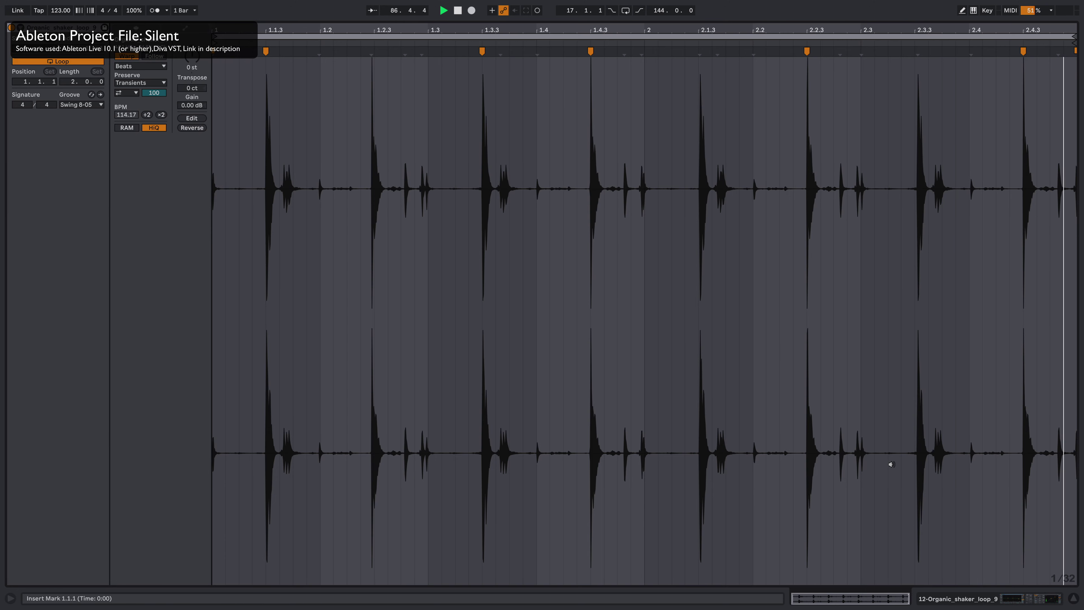
key(shift+Tab)
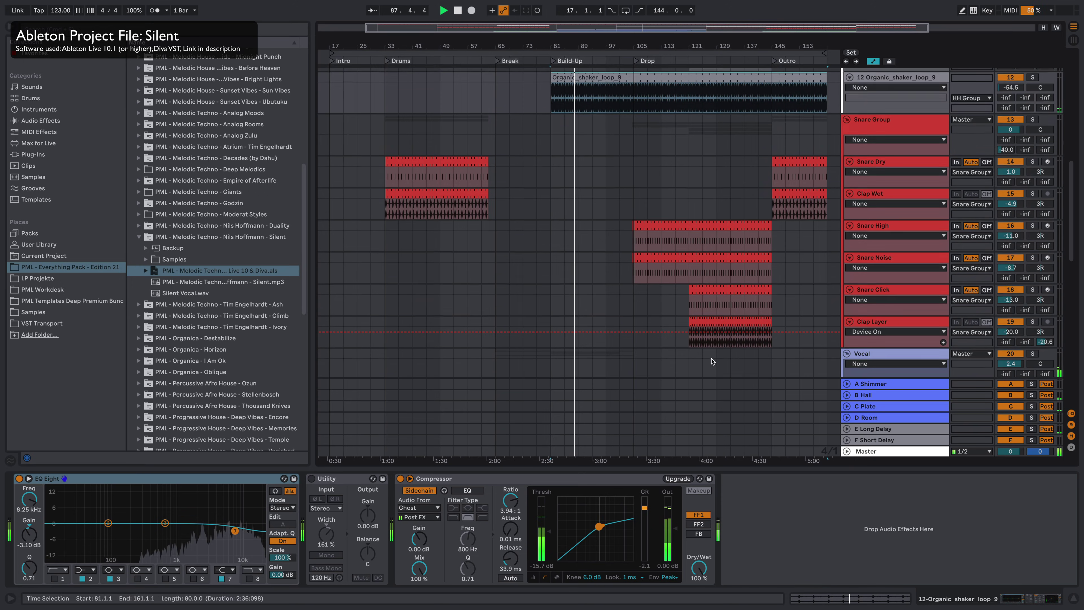
- Open the HH Open clip on the HH Open R track to view its waveform, then show the track's effect chain
scroll(596, 236, up, 10)
click(597, 236)
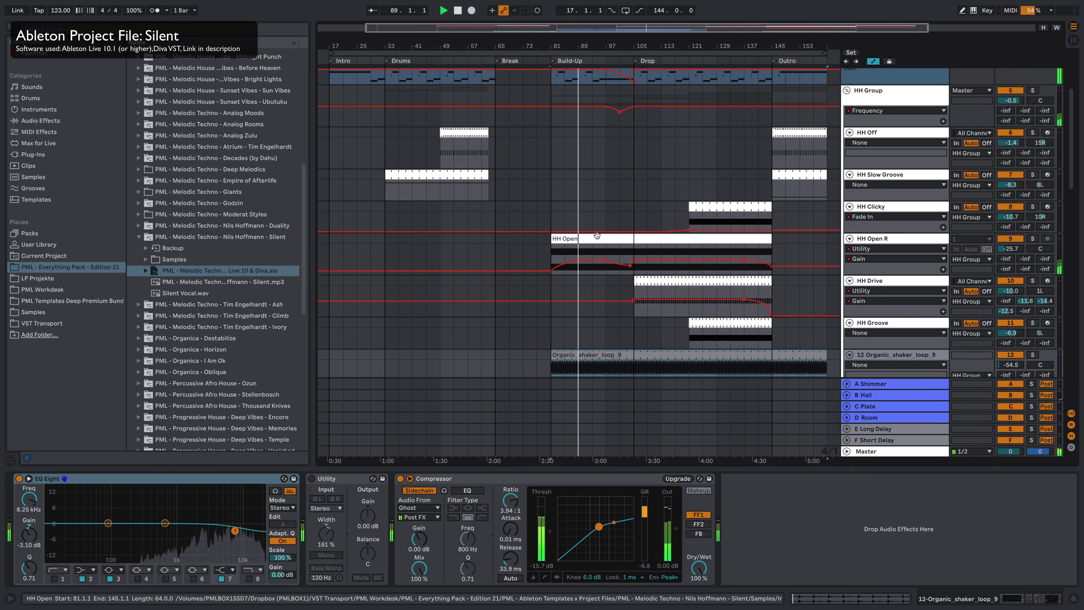
double_click(596, 236)
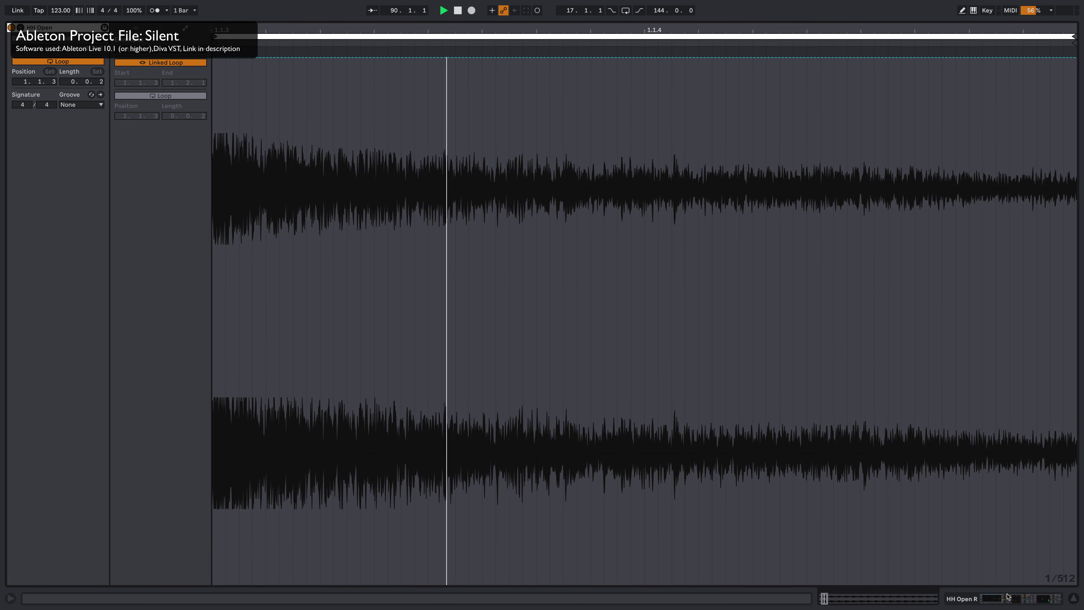
key(shift+Tab)
- Select the Legato Bass clip in the Build-Up to show the track's Diva and effect chain
drag(1070, 207, 1078, 128)
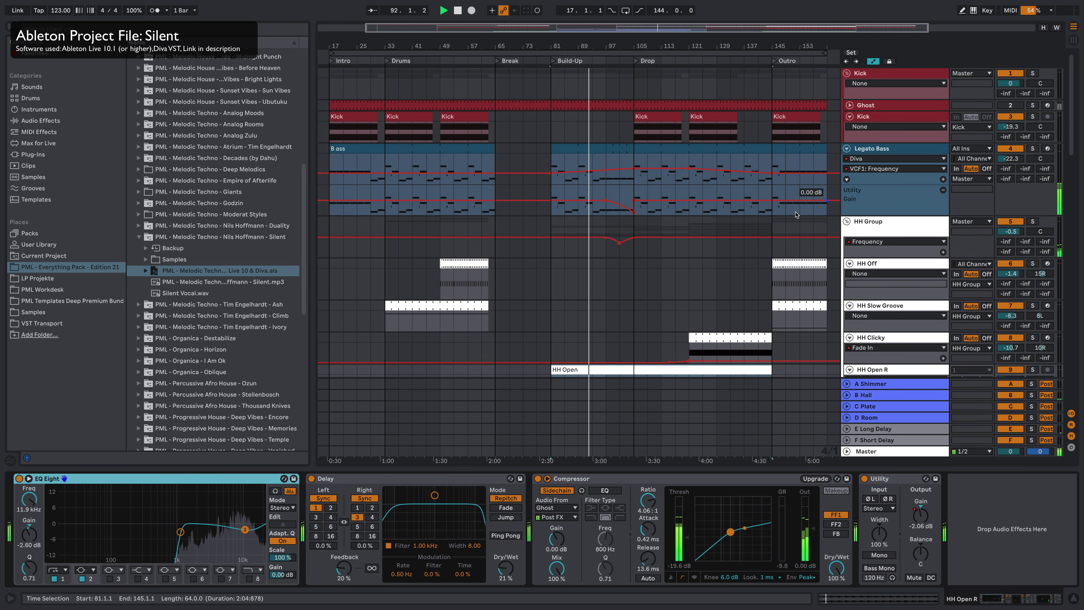
click(598, 148)
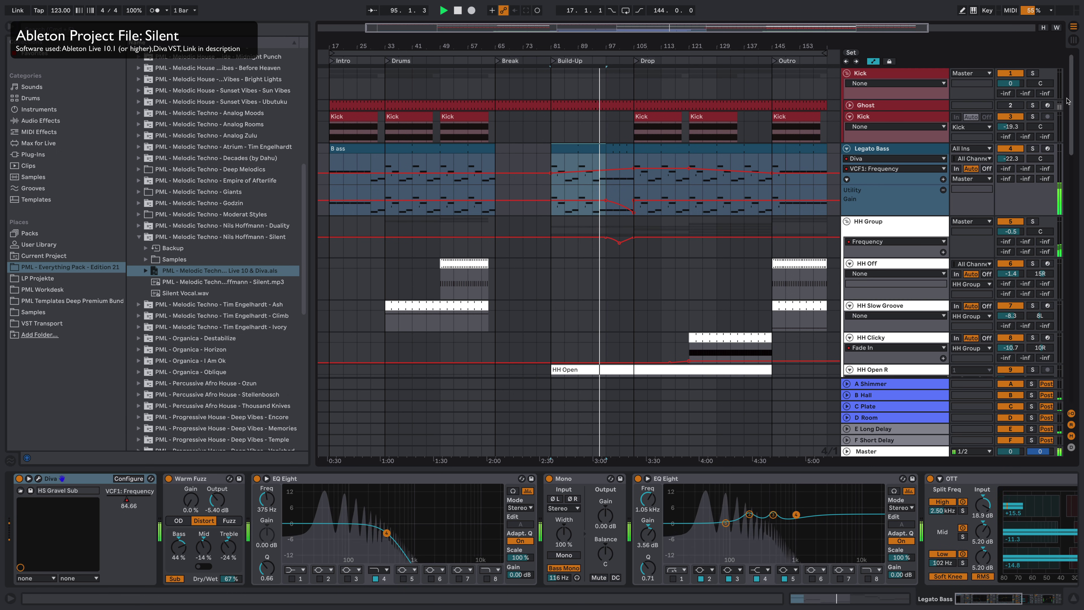
- Open the Main track's clip at the end of the Build-Up to examine its notes, then show its device chain
drag(1073, 128, 1063, 363)
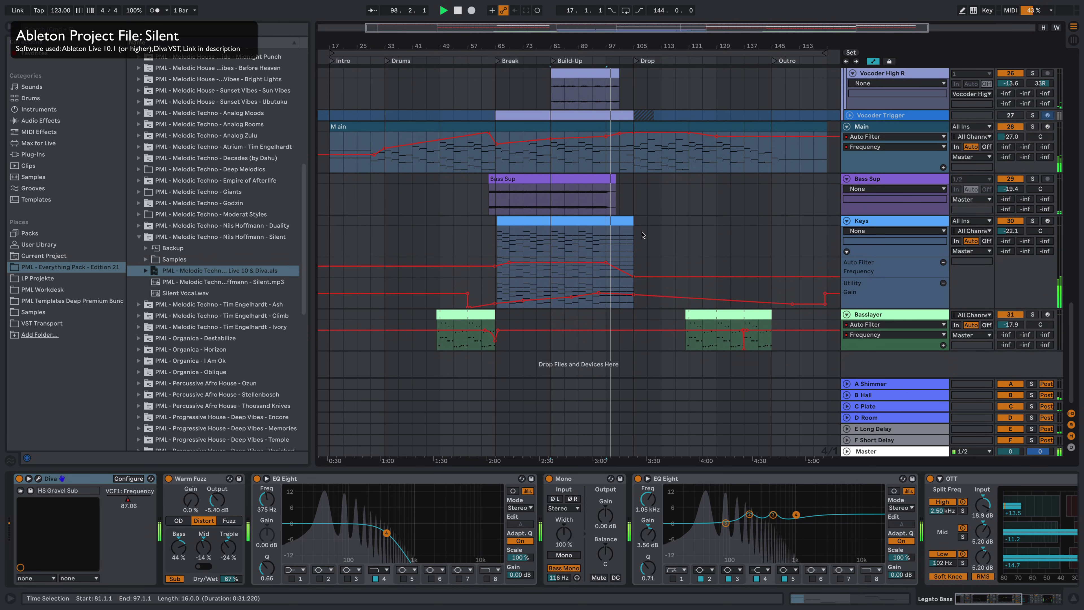
mouse_move(625, 135)
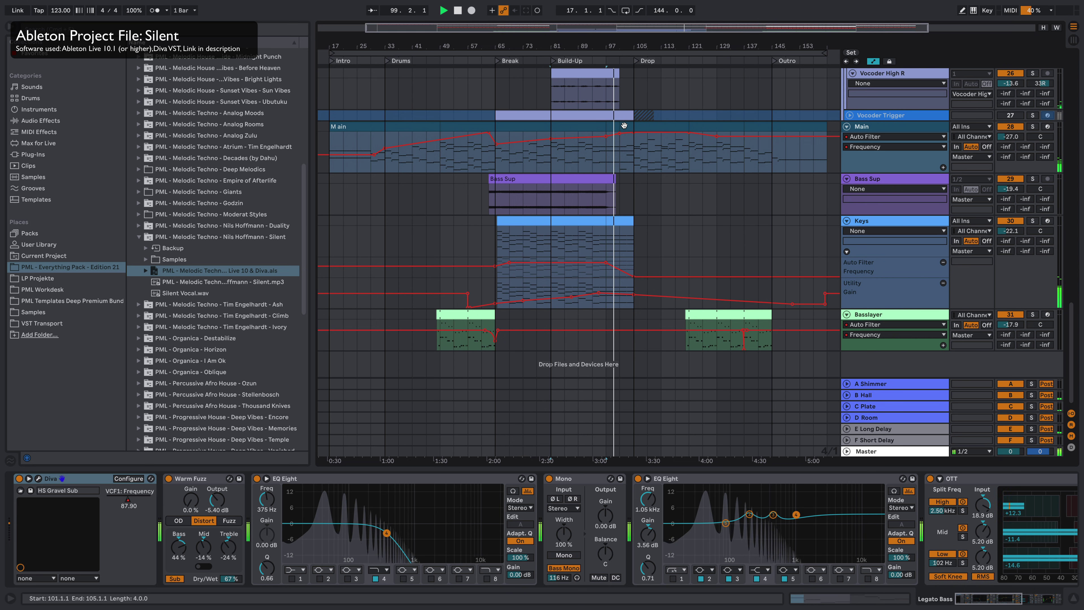
double_click(624, 126)
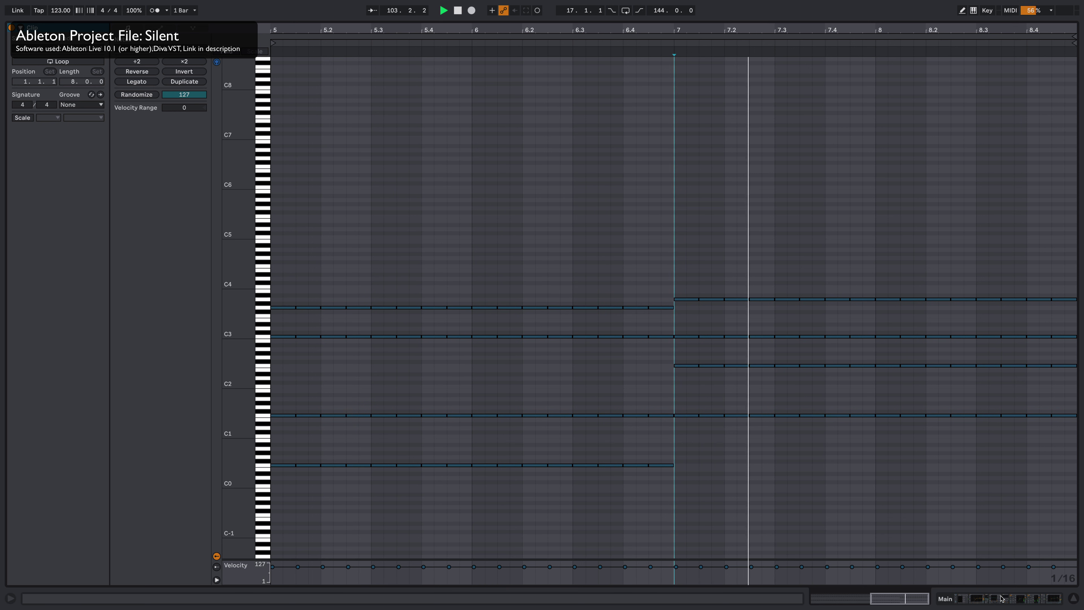
key(Tab)
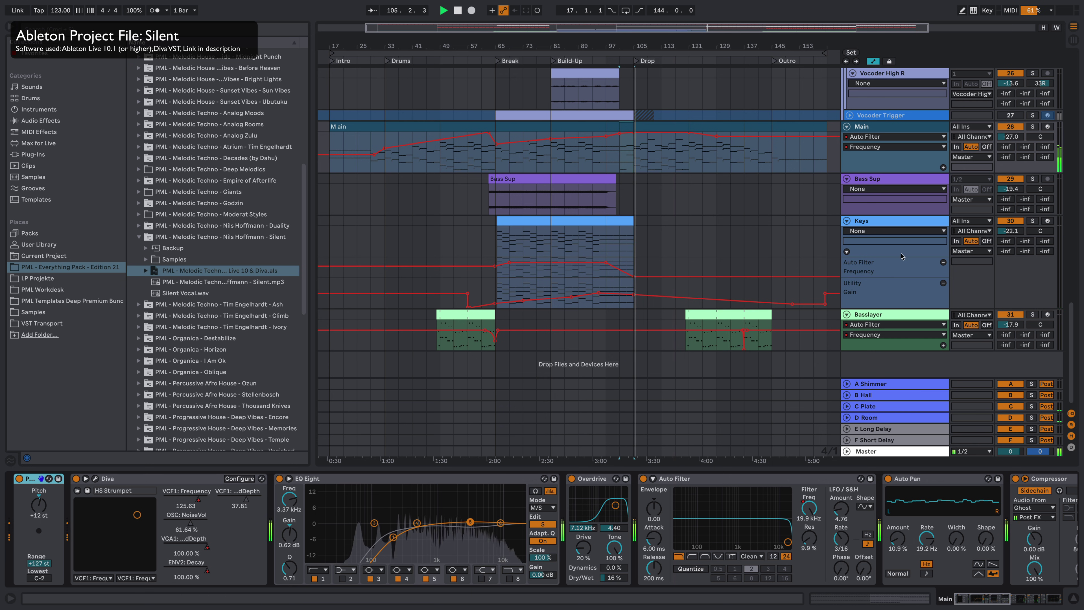
- Show the device chains of the Snare High and Snare Noise tracks from their clips in the Drop
drag(1071, 346, 1072, 233)
scroll(714, 263, up, 10)
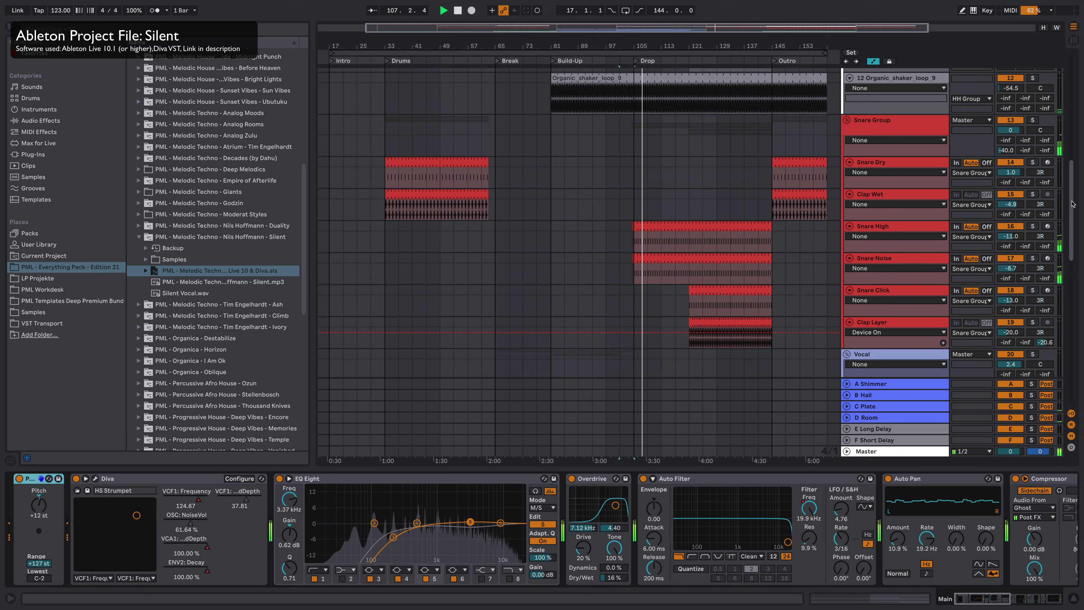
click(677, 262)
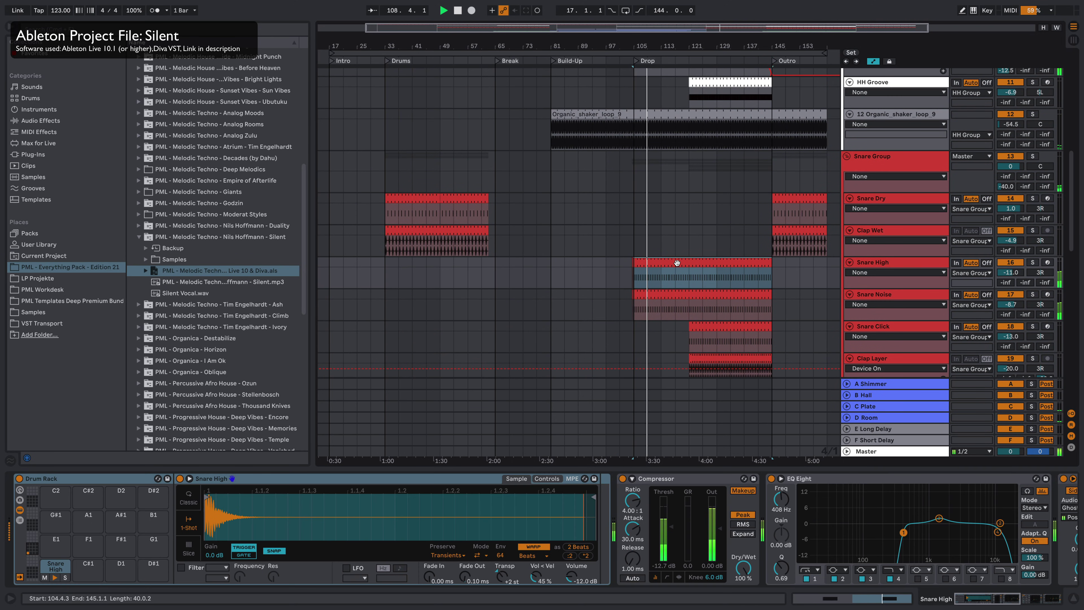
click(673, 295)
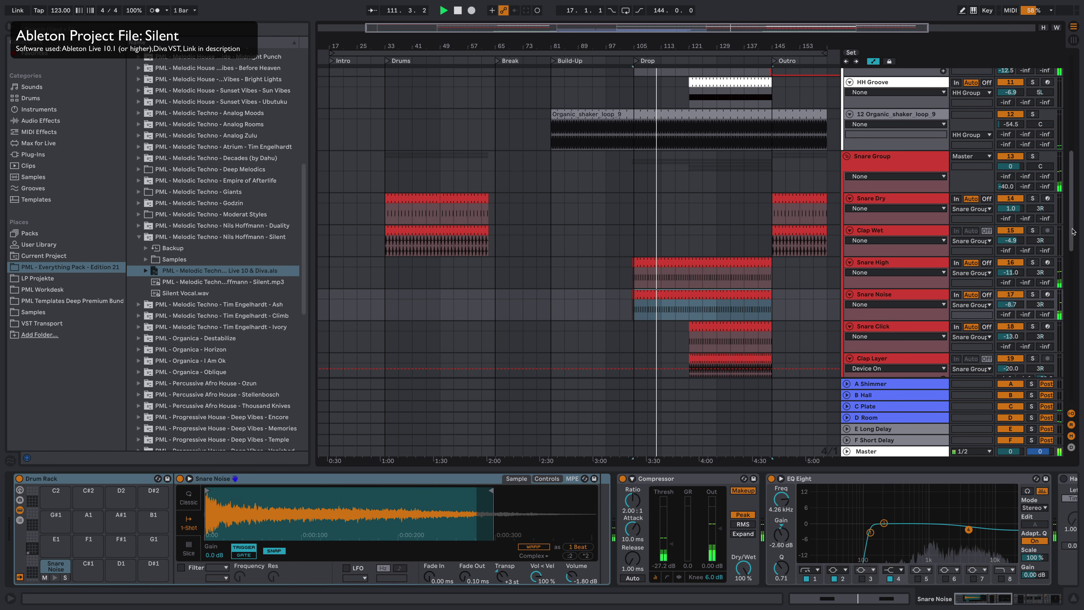
- View the Main track's device chain through to its final EQ Eight, then show the Basslayer track's devices from its Drop clip
drag(1073, 231, 1055, 329)
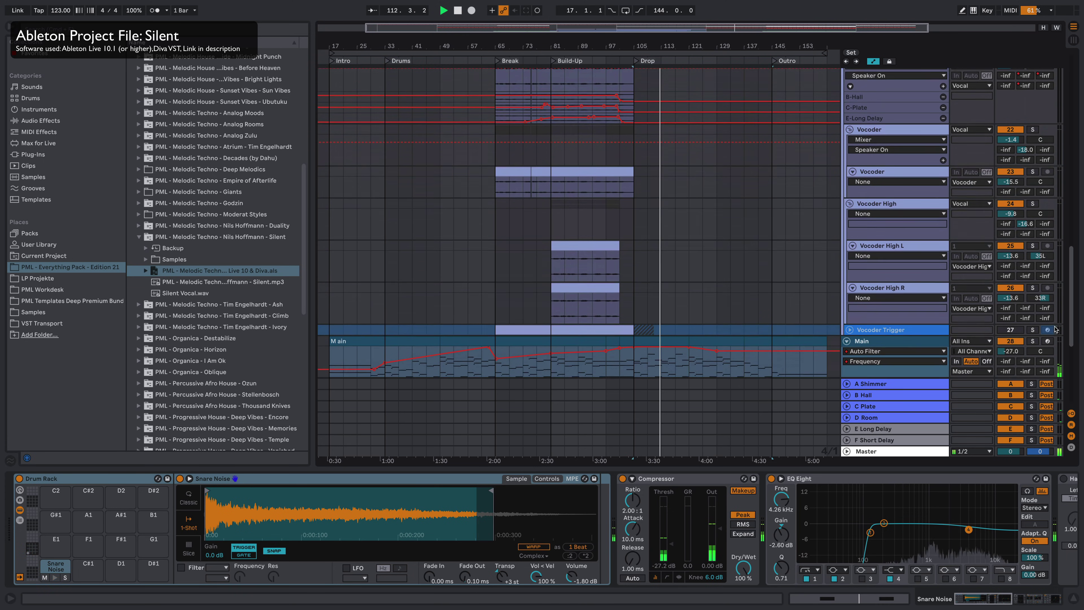
scroll(912, 323, down, 6)
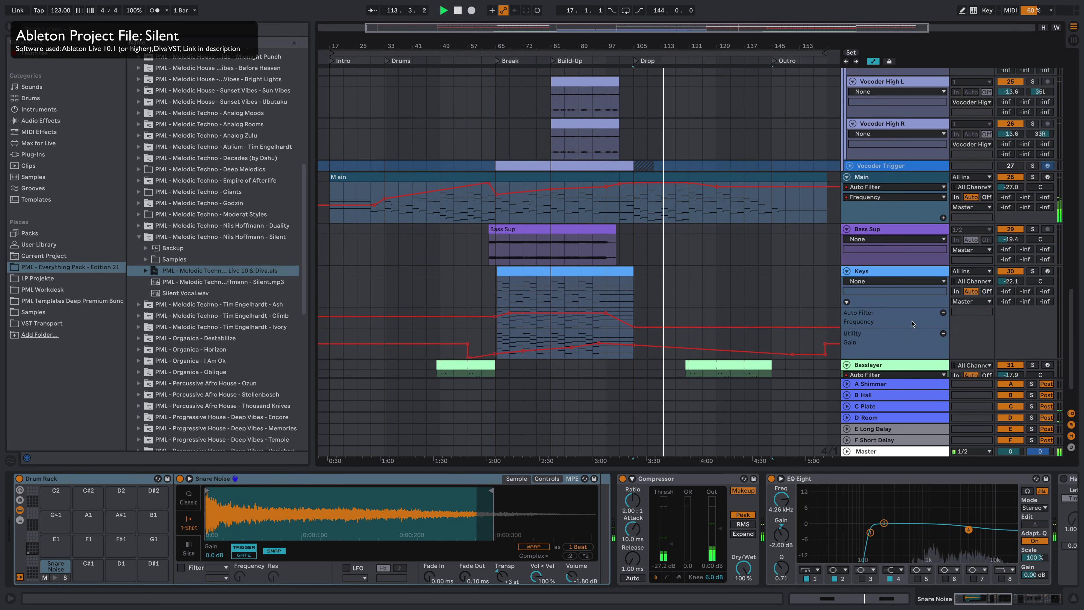
click(678, 178)
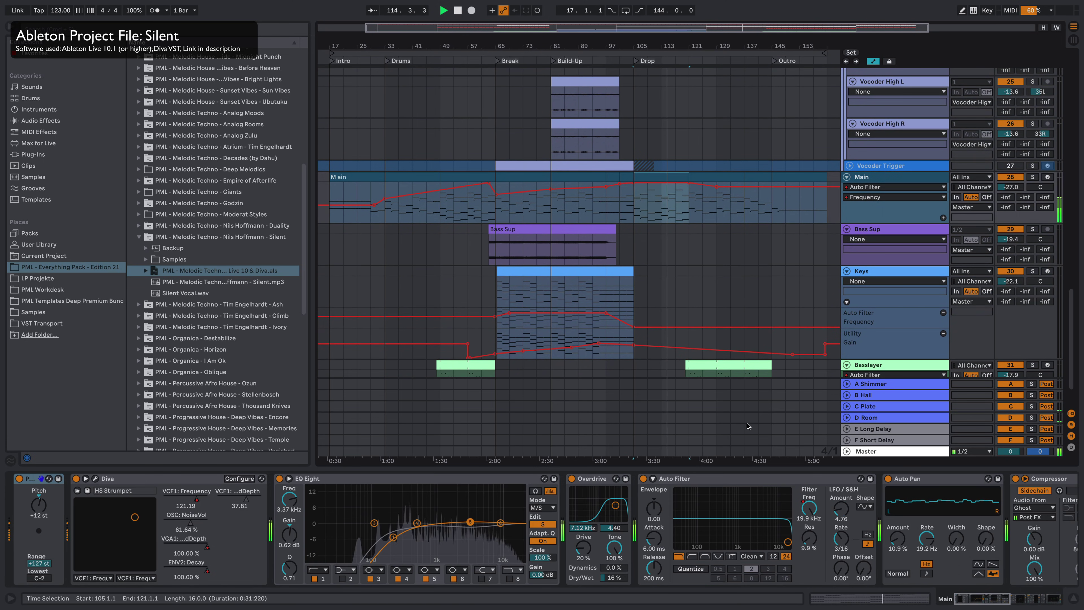
drag(978, 605, 1030, 597)
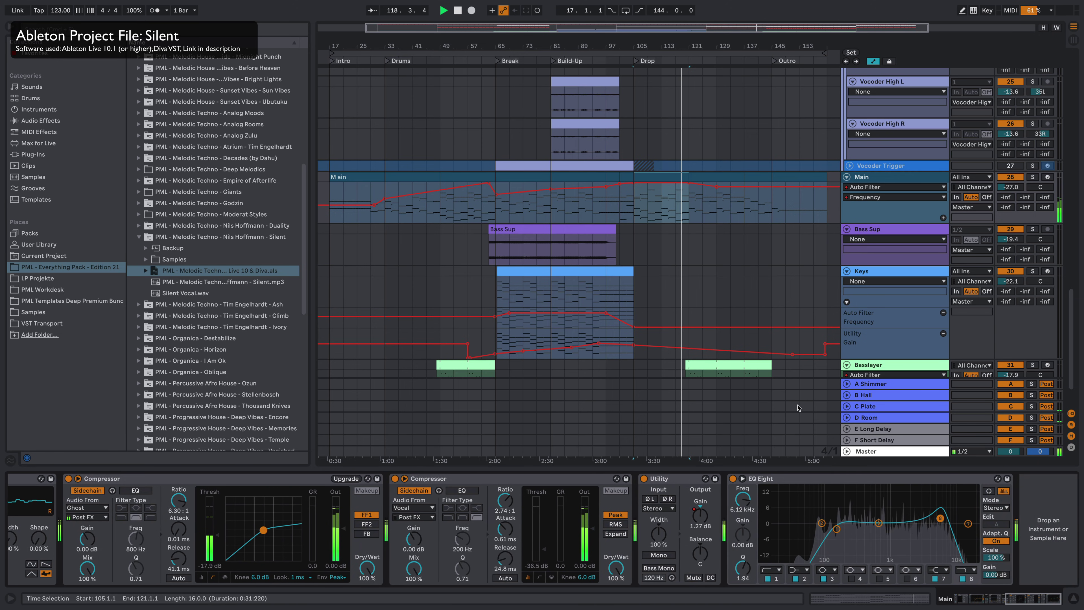
scroll(762, 314, down, 3)
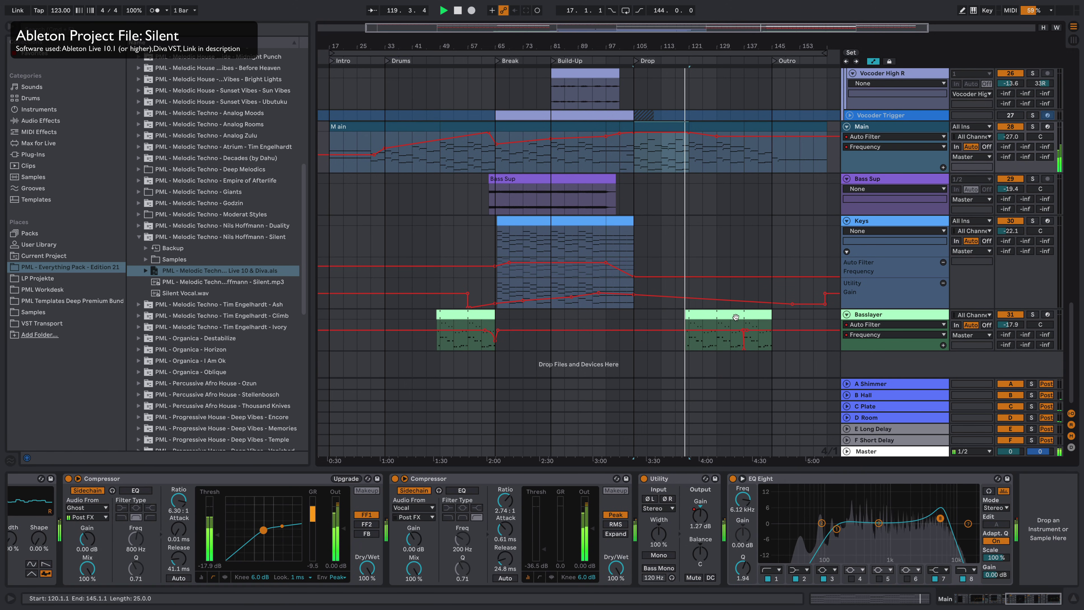
click(723, 315)
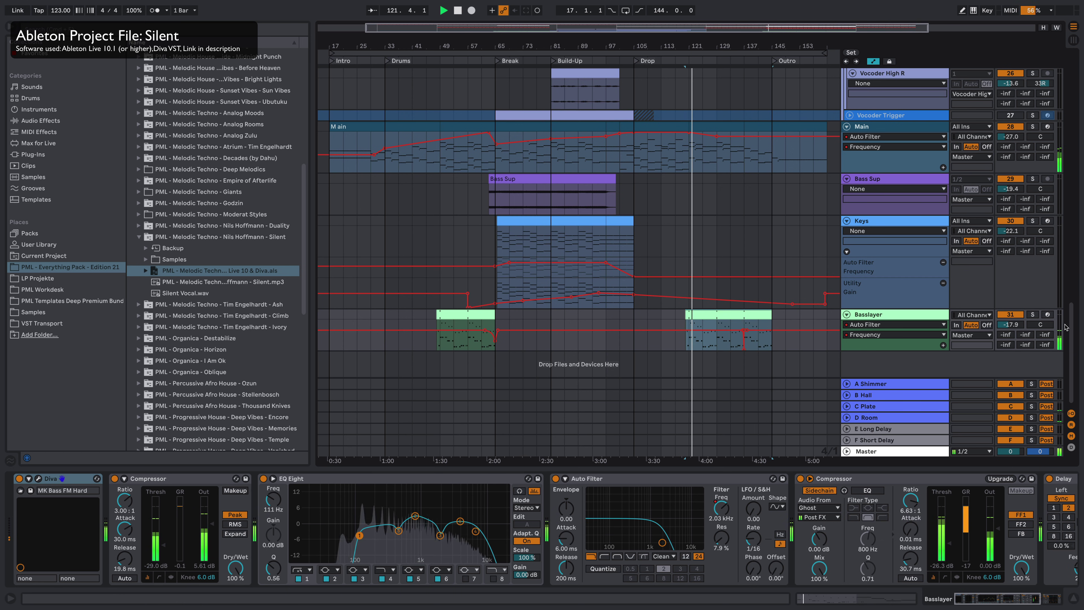
- Open the Legato Bass clip in the Drop to examine its notes, then return to the track's device chain
drag(1070, 335, 1072, 218)
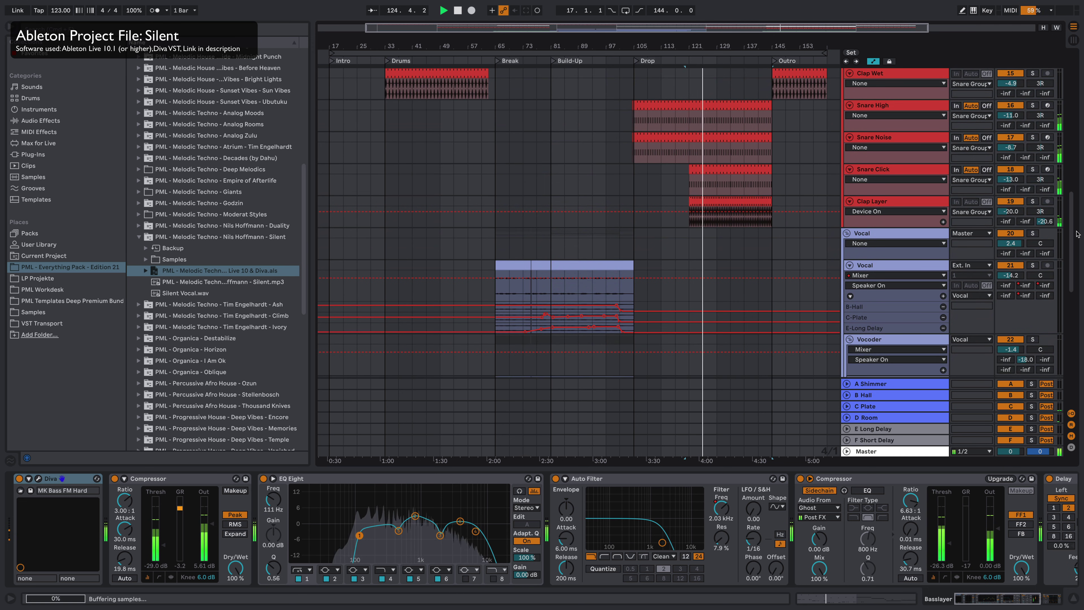
drag(1072, 236, 1082, 171)
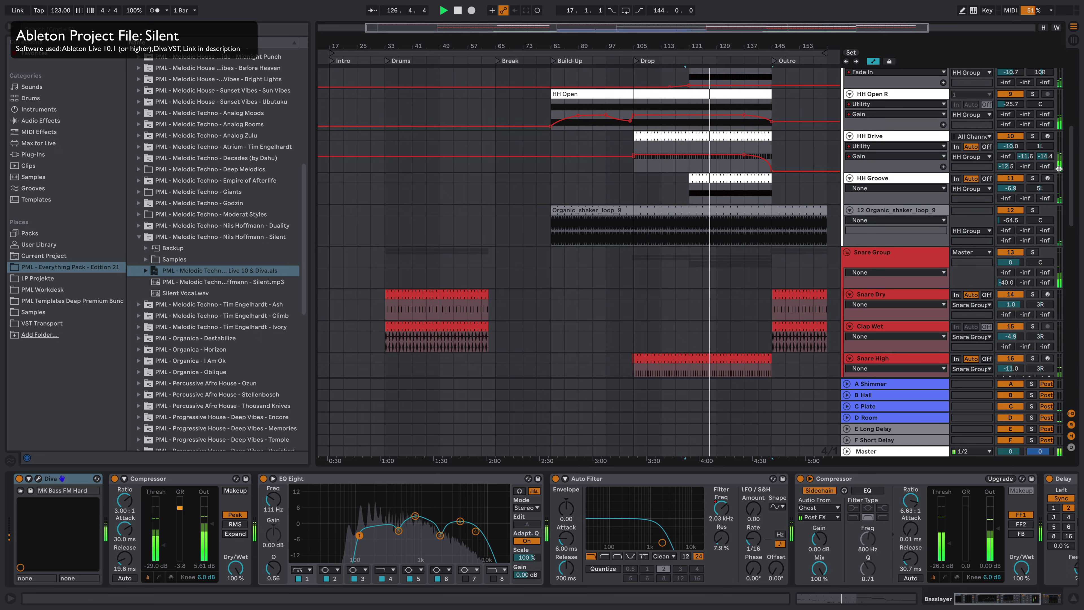
scroll(1059, 169, up, 3)
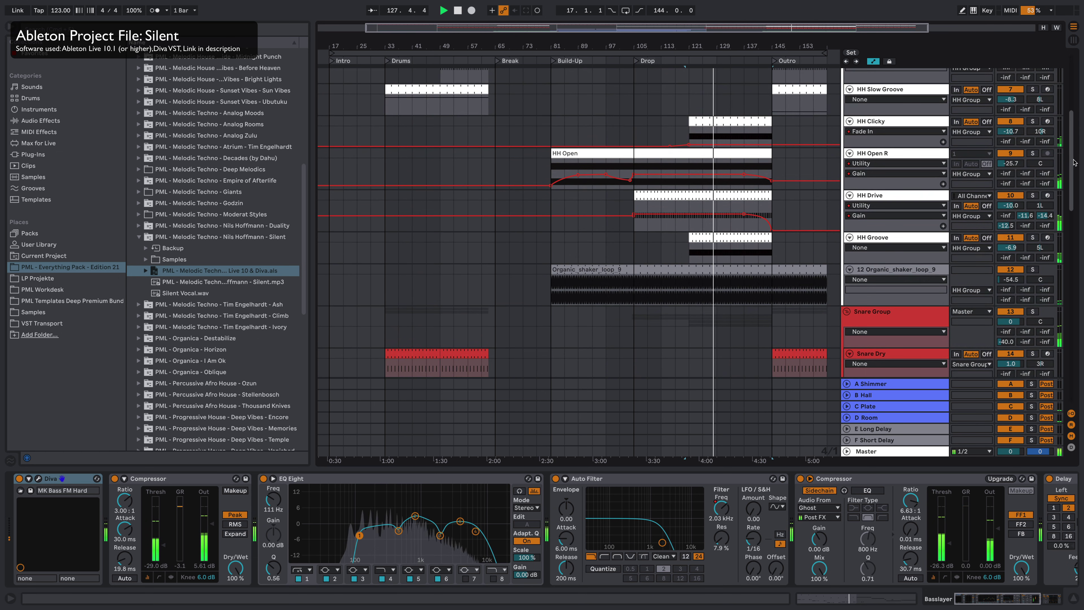
scroll(784, 192, up, 10)
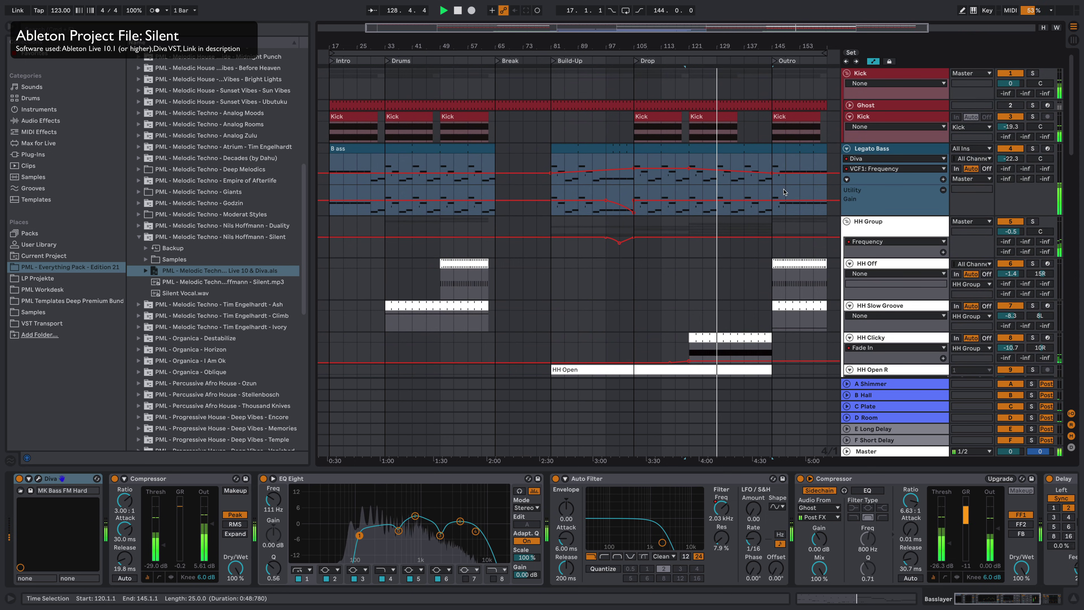
click(732, 147)
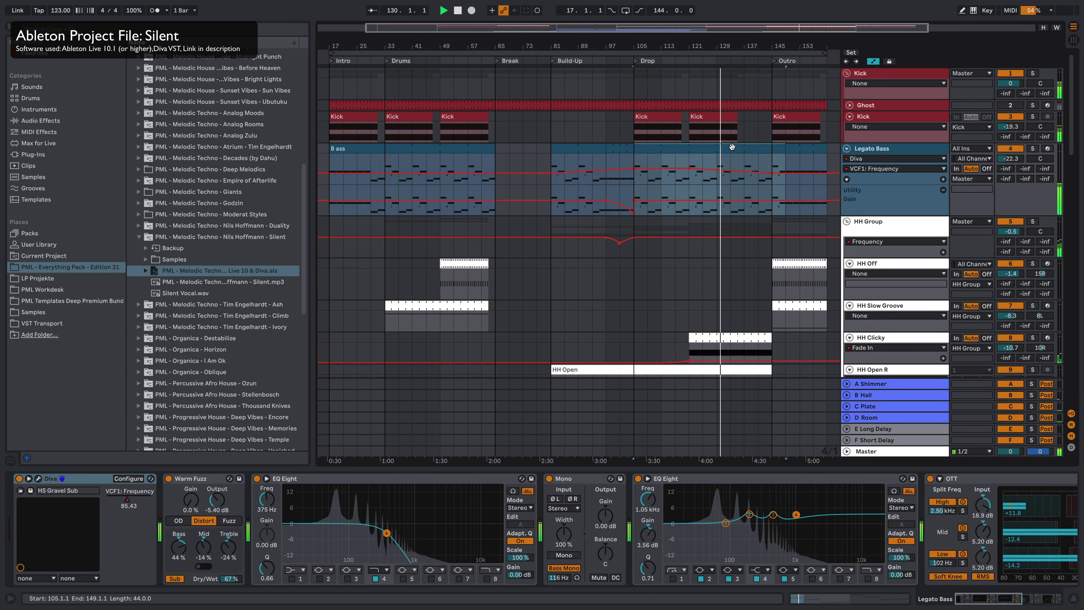
double_click(732, 147)
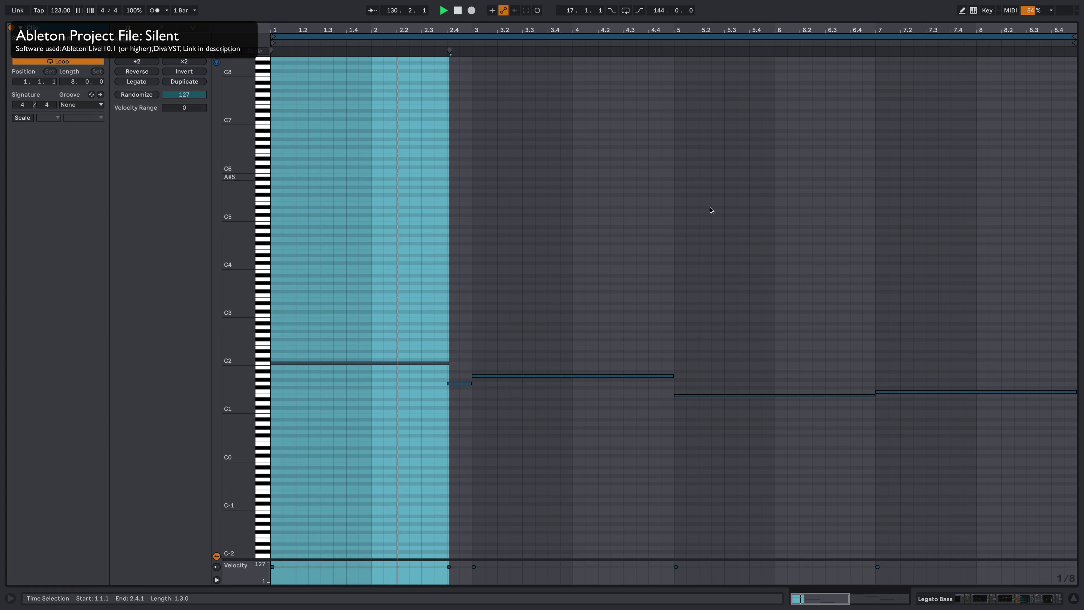
click(989, 597)
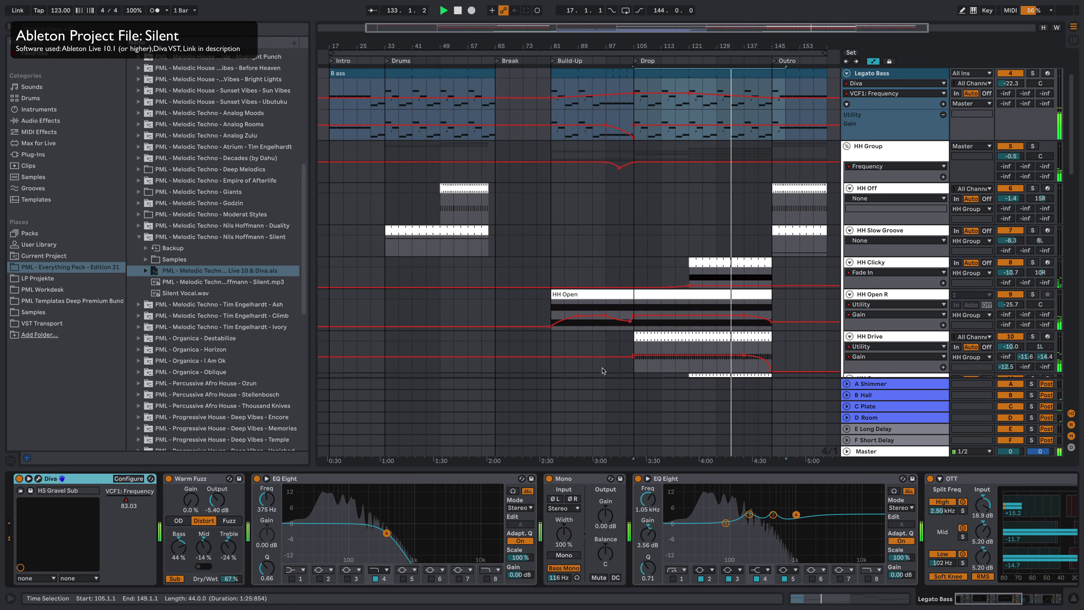
- Open the Basslayer clip in the Drop to examine its notes, then return to the track's device chain
scroll(792, 259, up, 4)
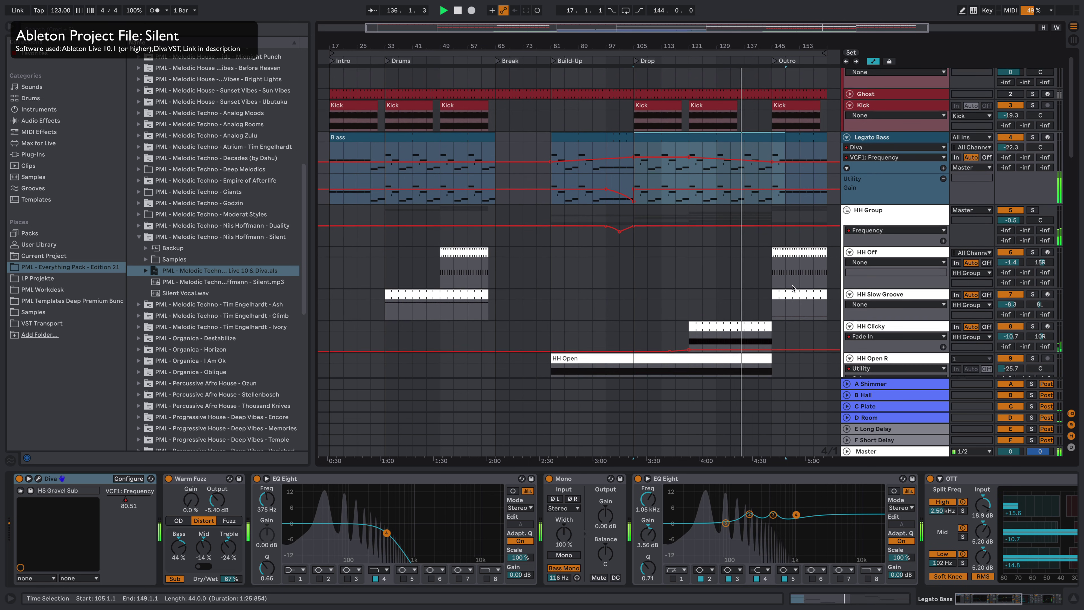
scroll(792, 289, down, 9)
scroll(792, 288, down, 10)
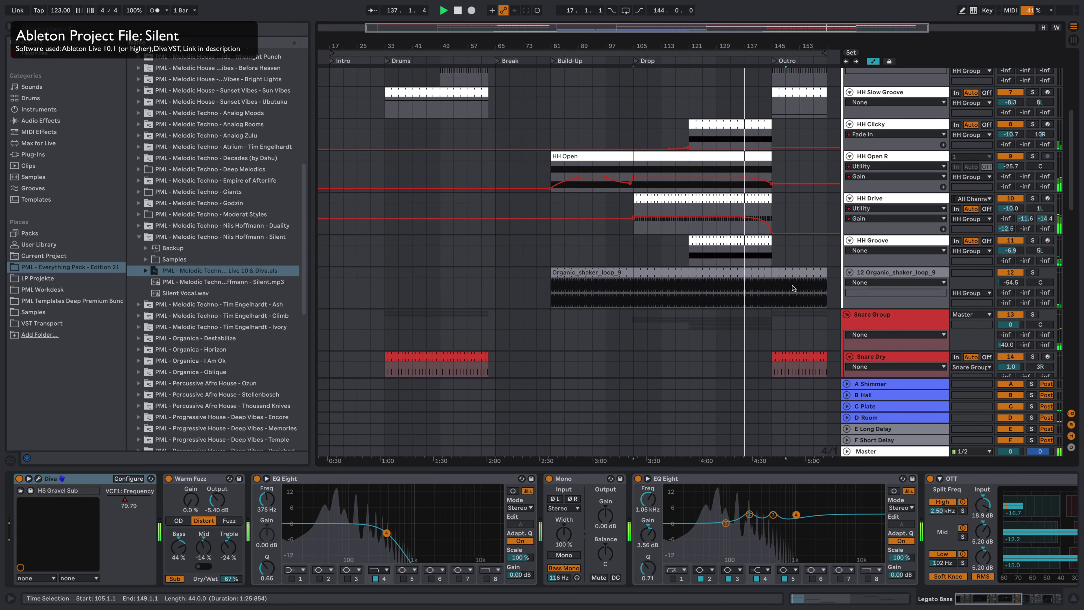
scroll(793, 288, down, 14)
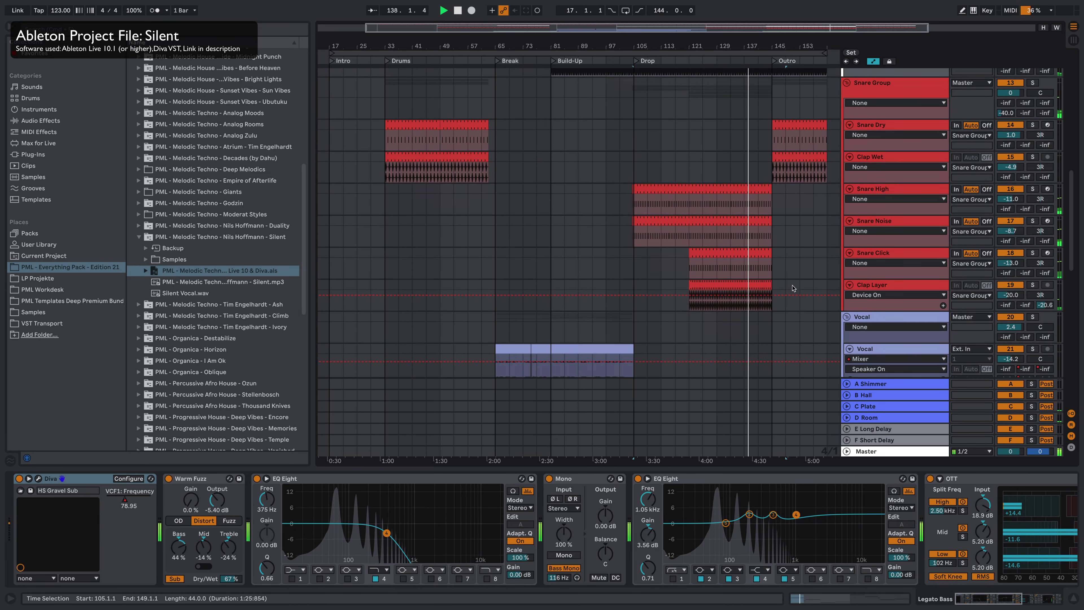
scroll(792, 288, down, 12)
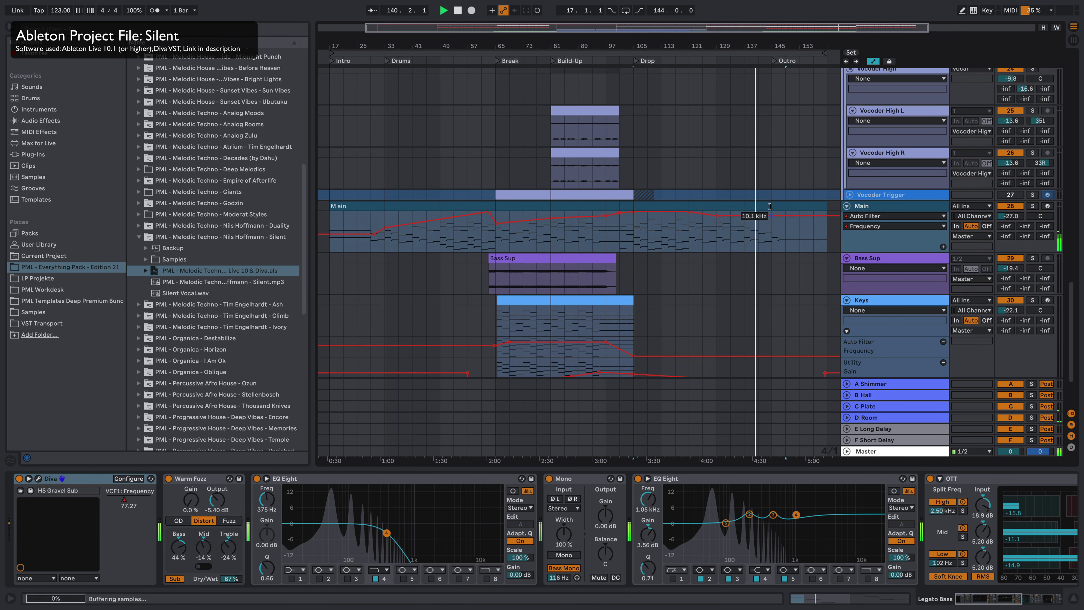
scroll(768, 206, down, 4)
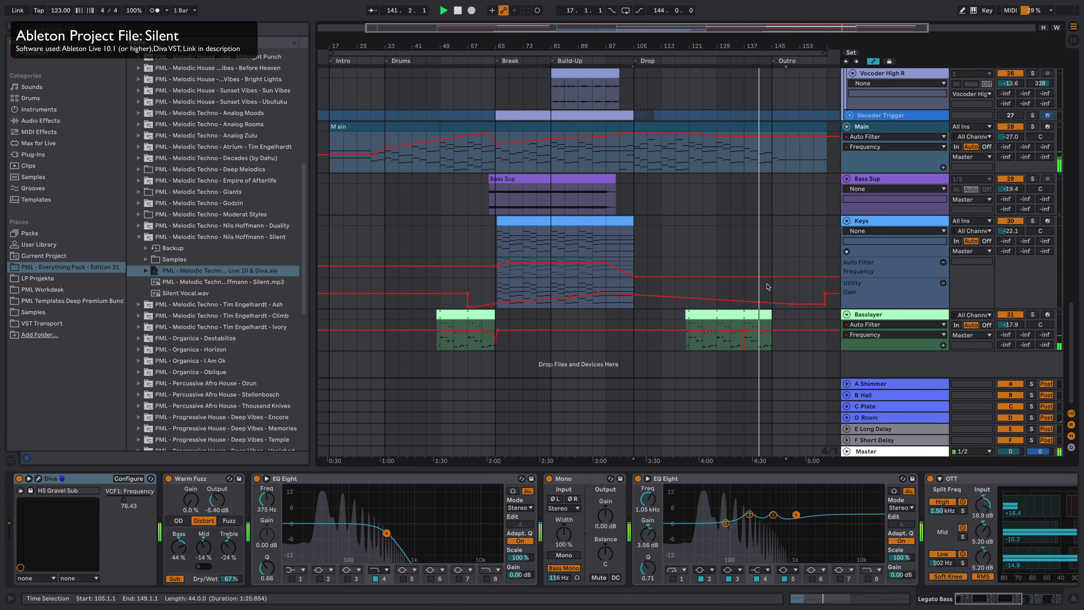
click(765, 314)
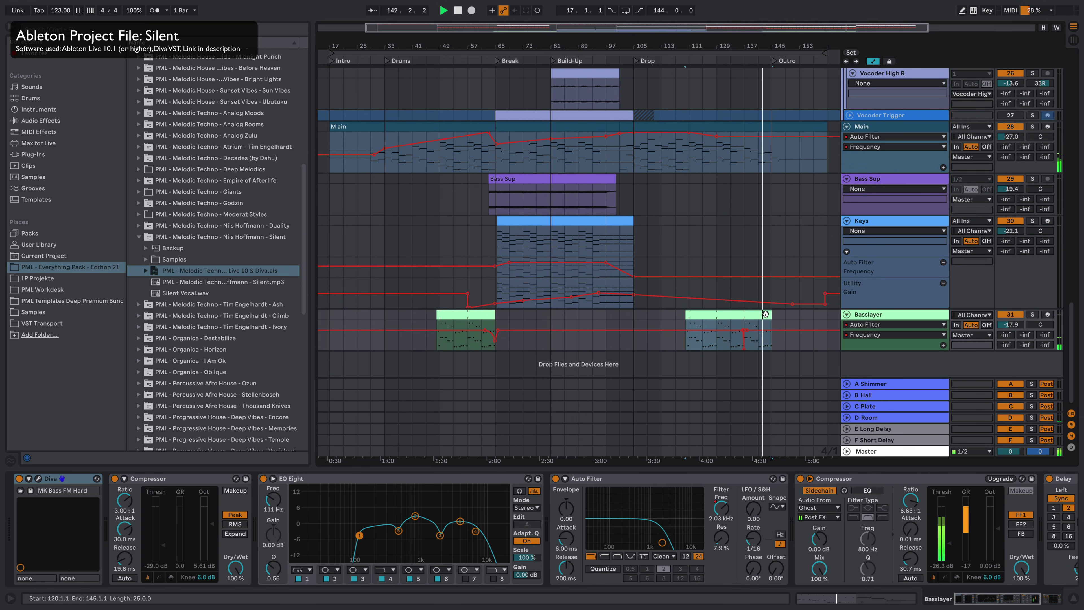
double_click(766, 314)
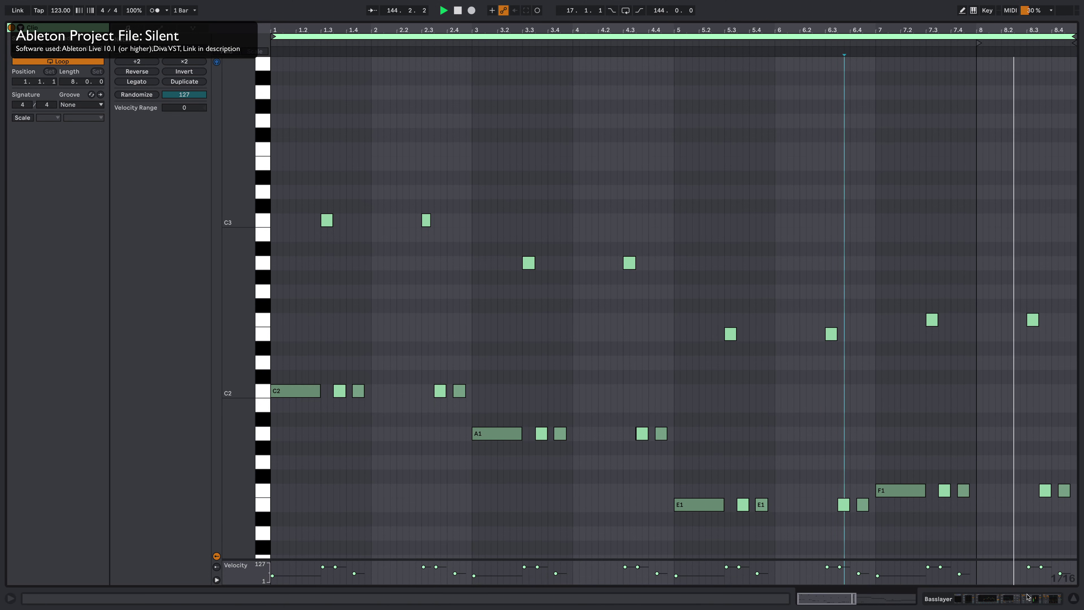
key(ctrl+alt+e)
- Open the Main track's clip in the Outro to examine its notes, then show the track's device chain
scroll(801, 352, up, 5)
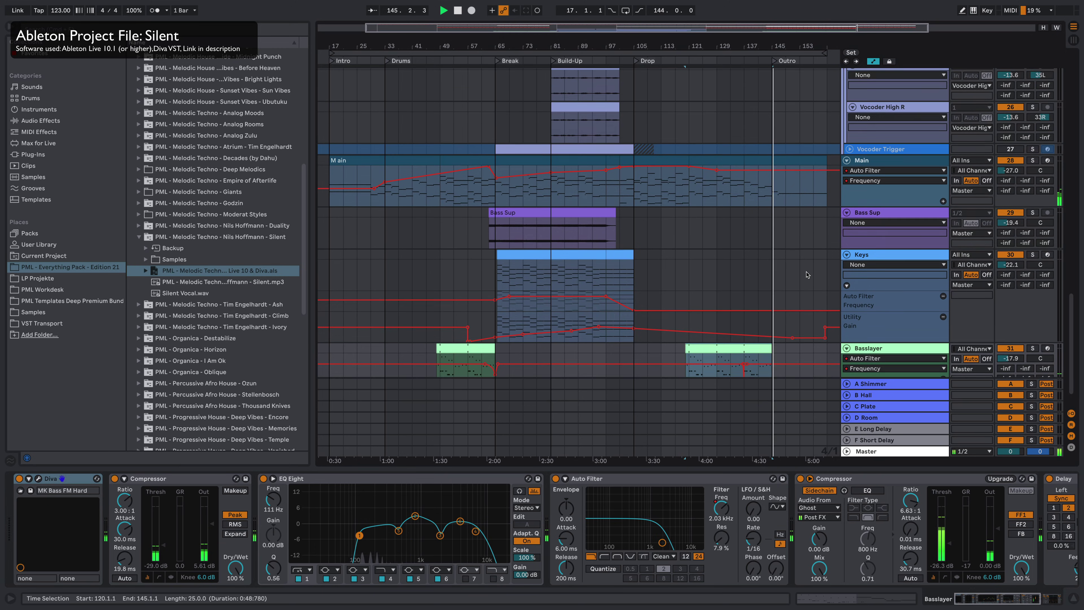
double_click(799, 243)
key(ctrl+alt+e)
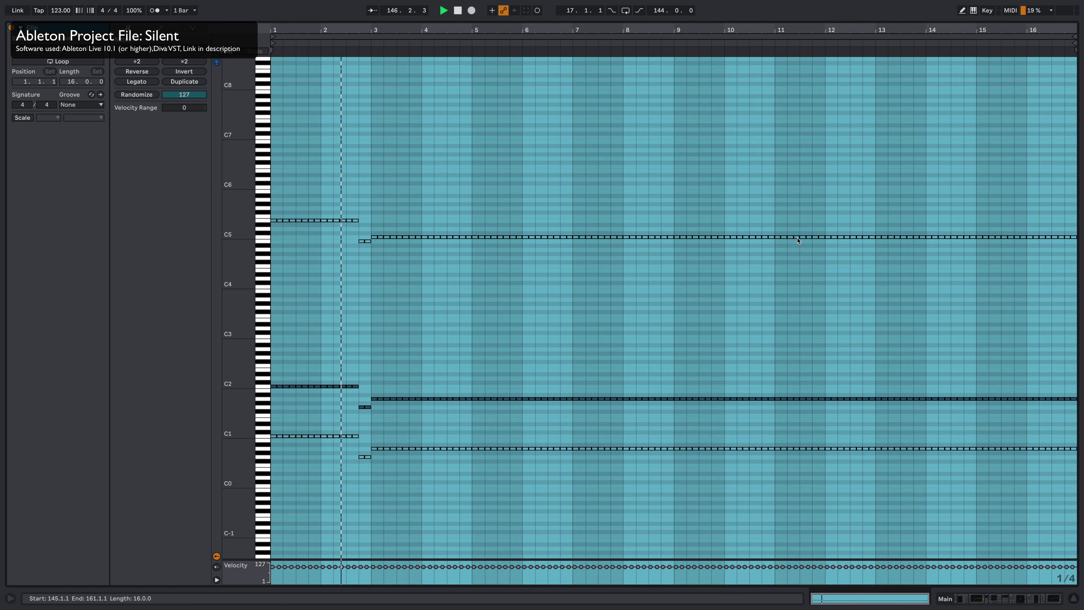
click(1005, 598)
- Collapse the HH Group, Snare Group and Vocal group in the arrangement
scroll(775, 303, up, 10)
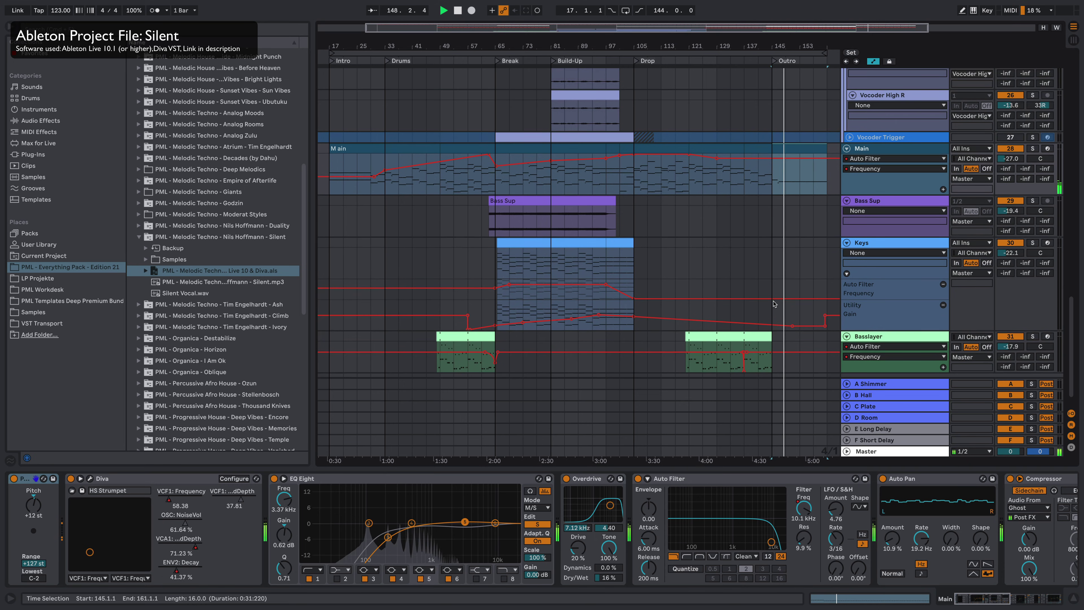
scroll(775, 303, up, 15)
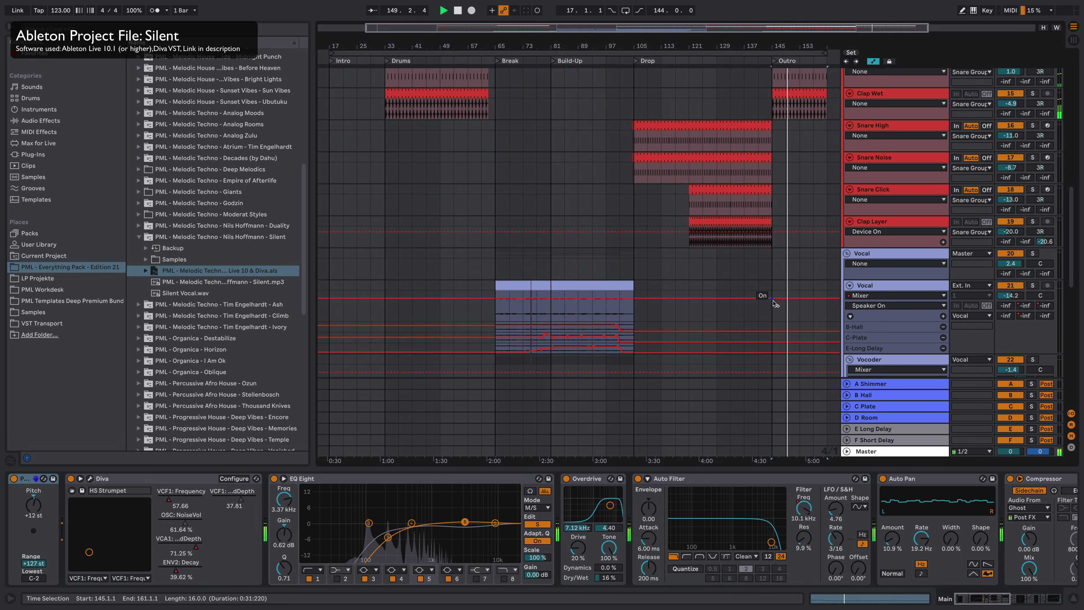
scroll(773, 301, up, 5)
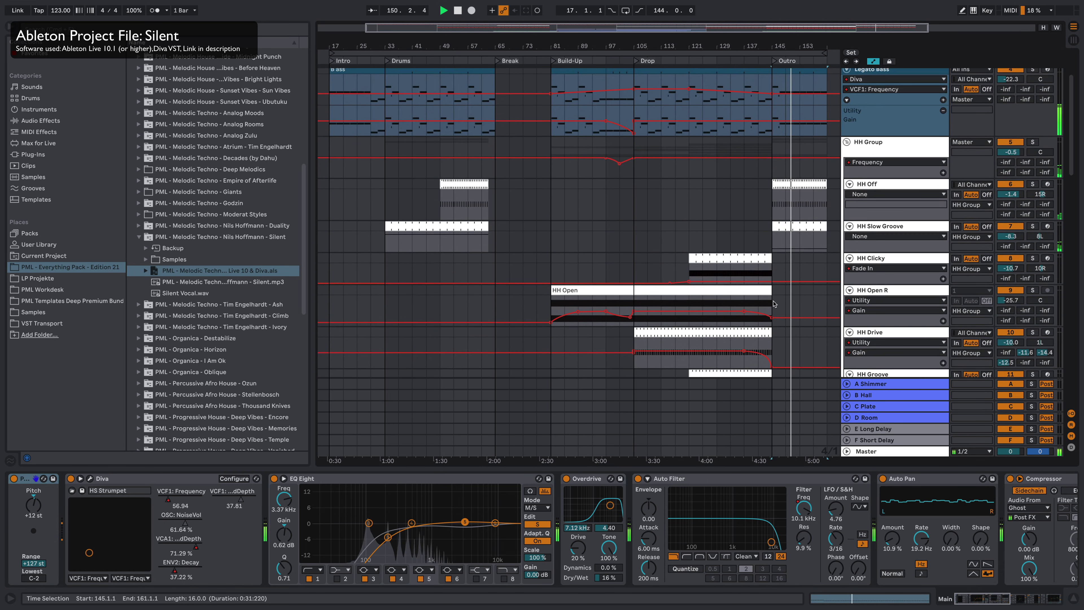
click(847, 211)
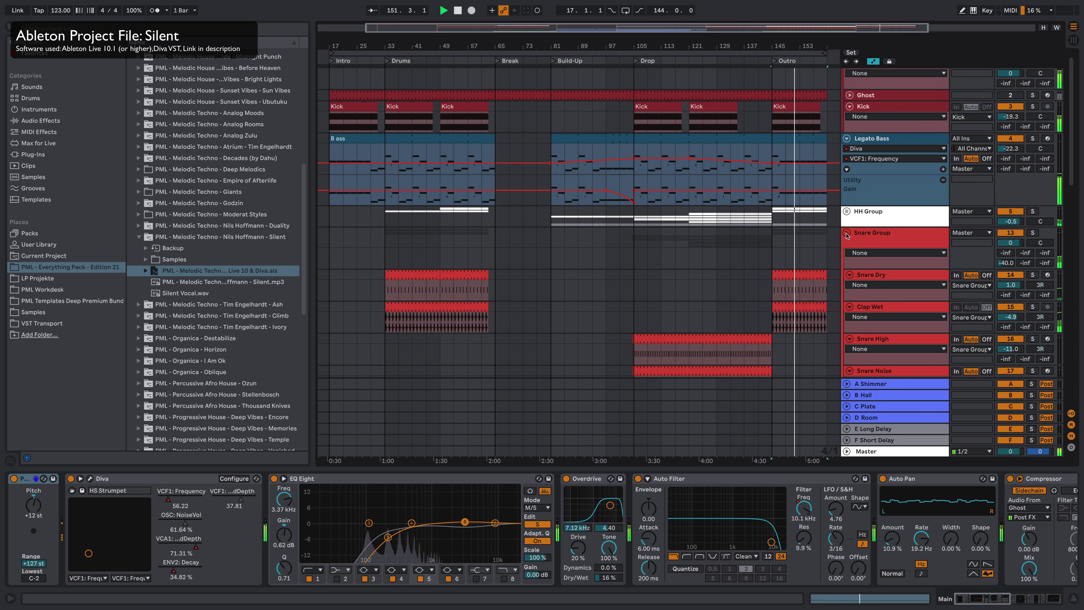
click(847, 232)
click(847, 254)
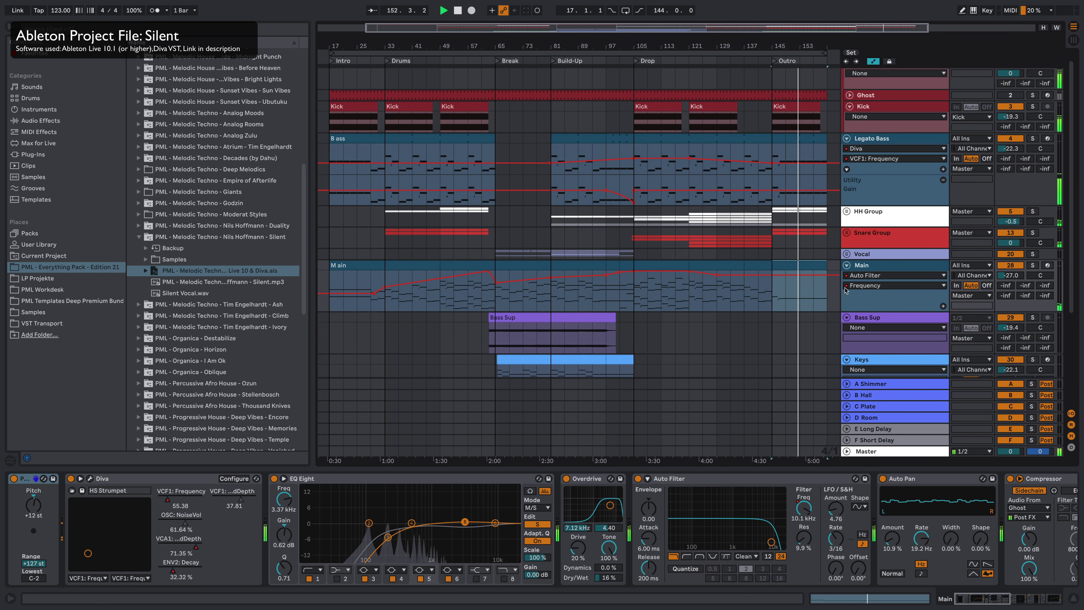
- Show the Master track's device chain
scroll(846, 291, down, 5)
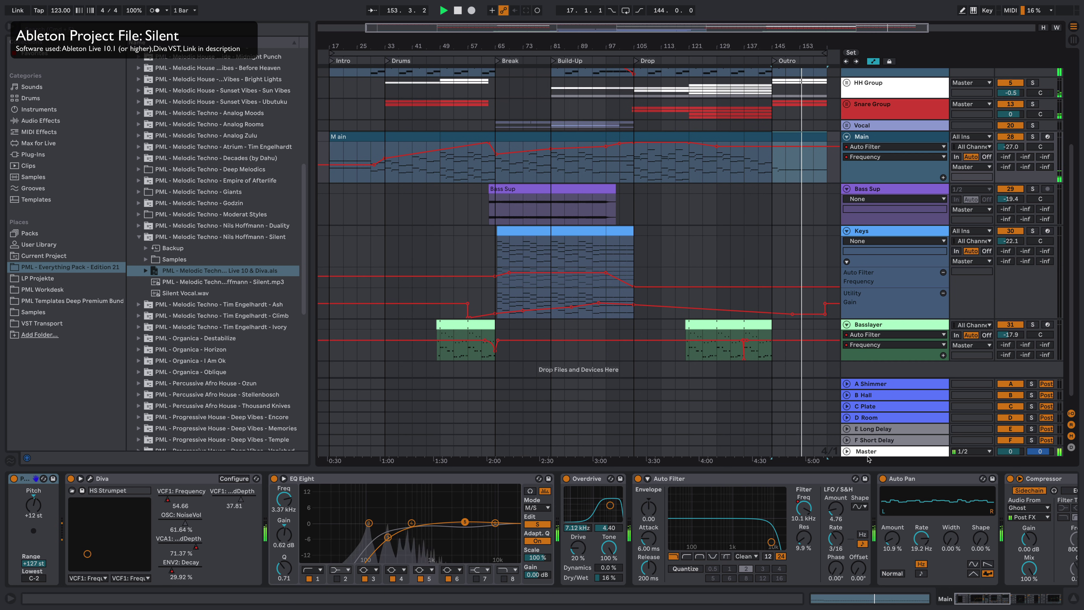
click(871, 453)
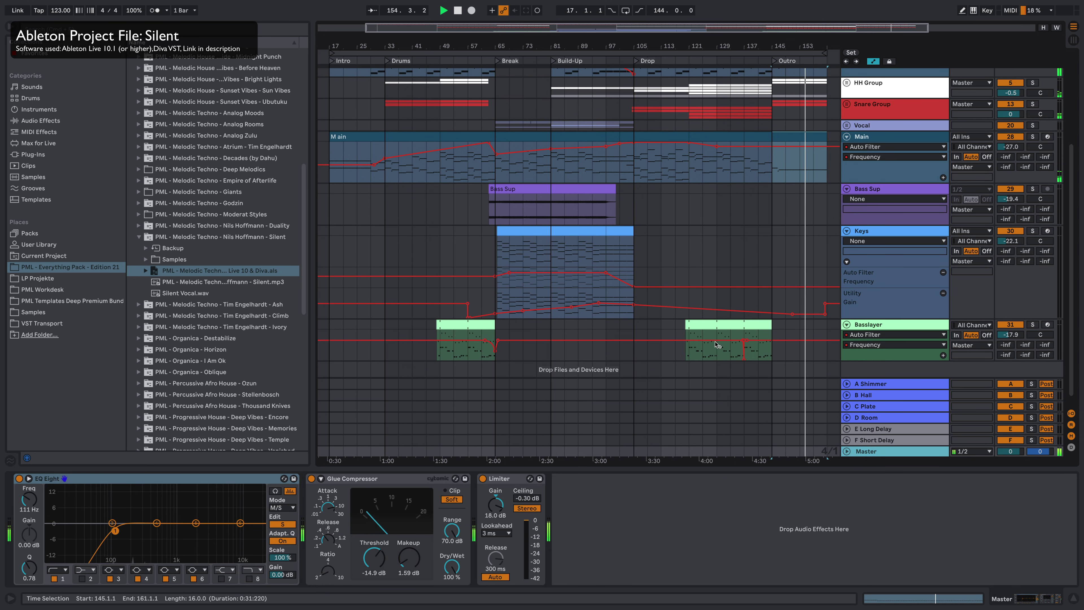
- Fold the Main, Bass Sup, Keys and Legato Bass tracks and collapse the Kick group
scroll(696, 277, up, 4)
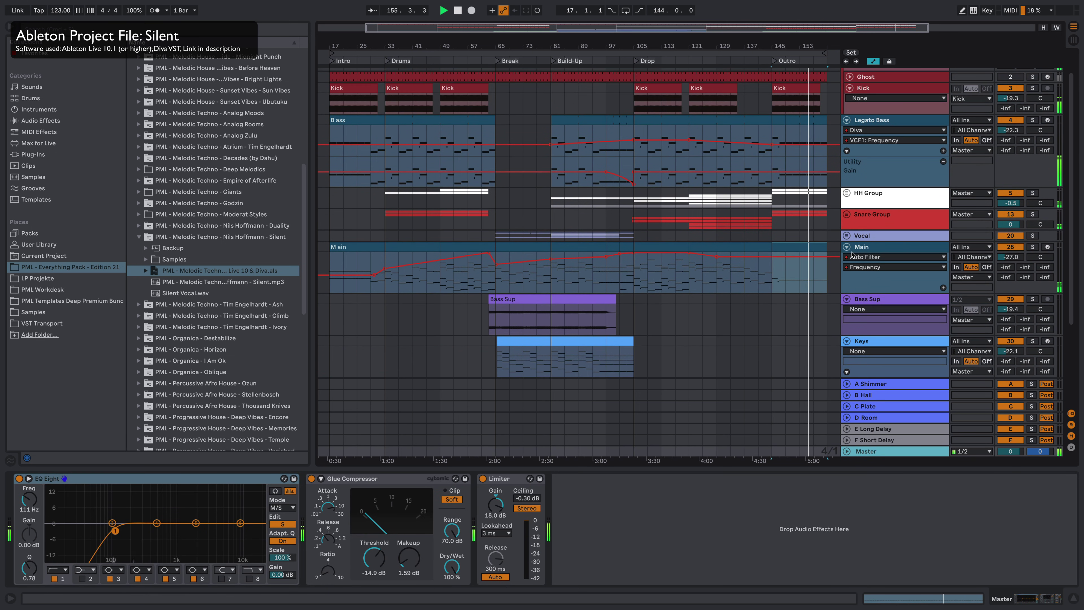
click(846, 247)
click(847, 258)
click(846, 269)
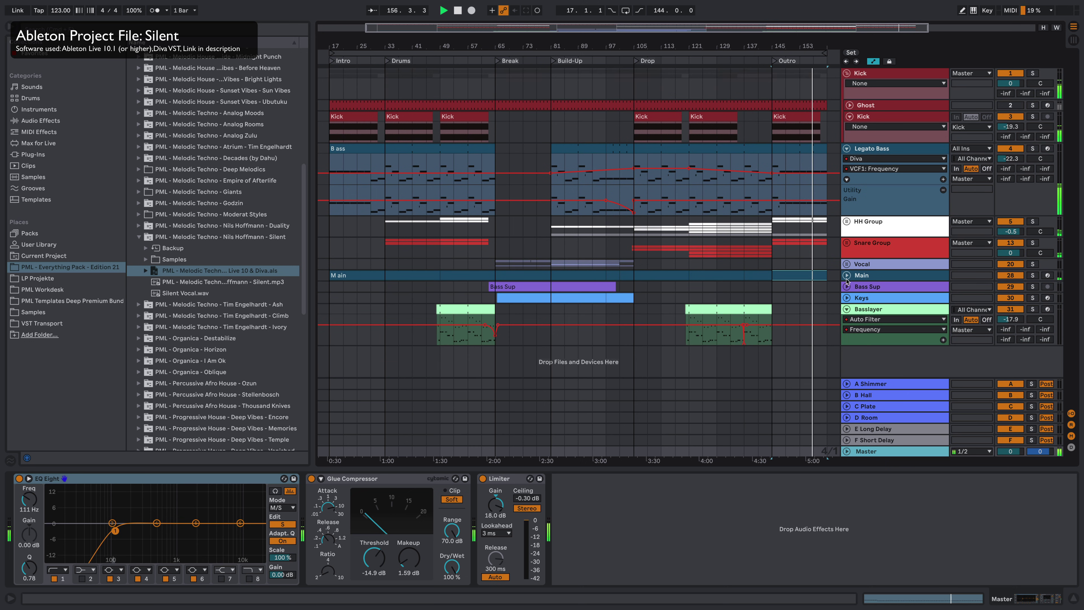
scroll(851, 193, up, 1)
click(846, 149)
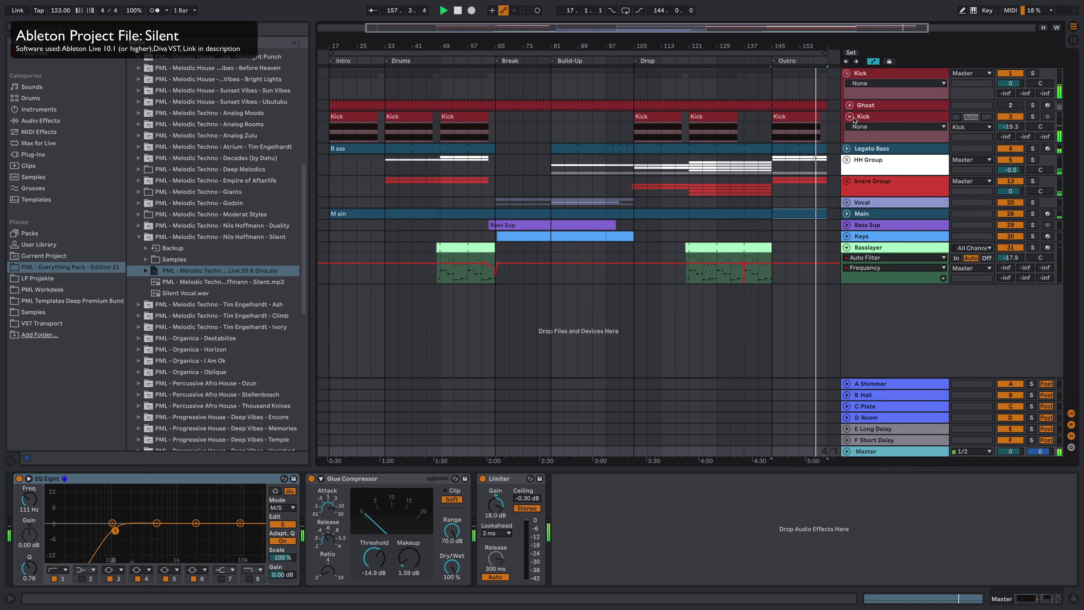
click(846, 74)
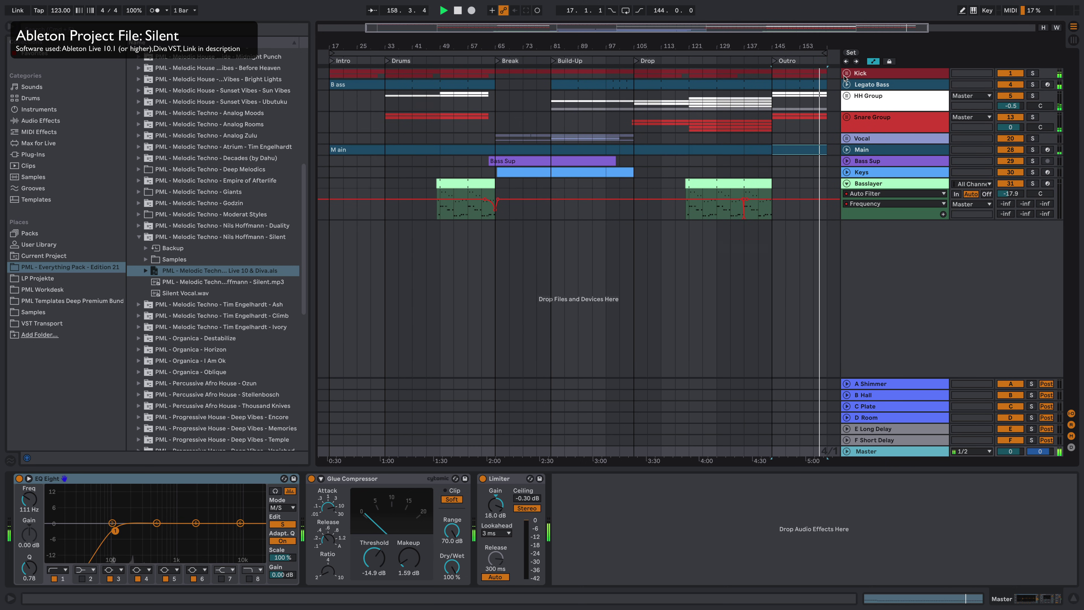